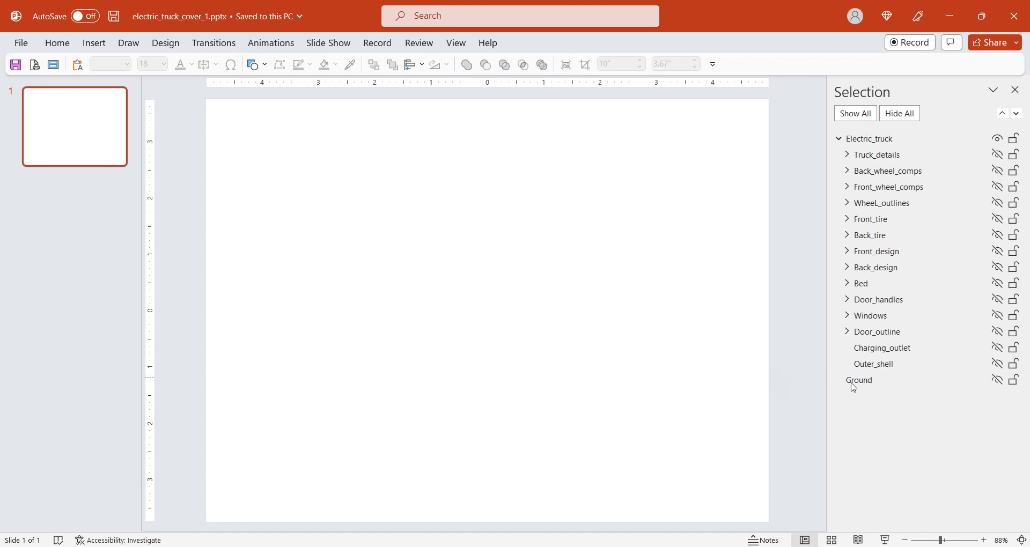
# Step: Make the Ground, Outer_shell, Front_tire and Back_tire layers visible
pyautogui.click(999, 381)
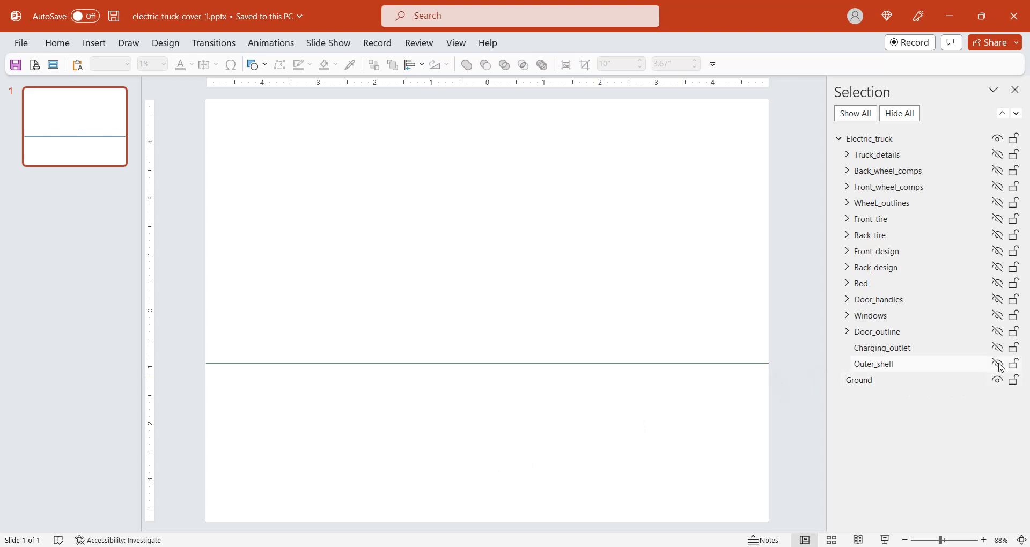
pyautogui.click(998, 365)
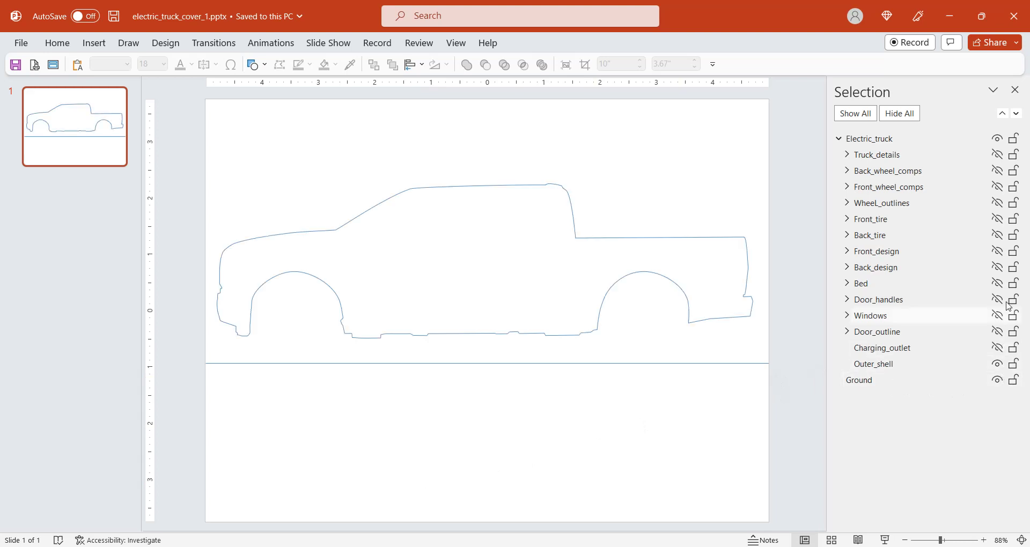
pyautogui.click(997, 219)
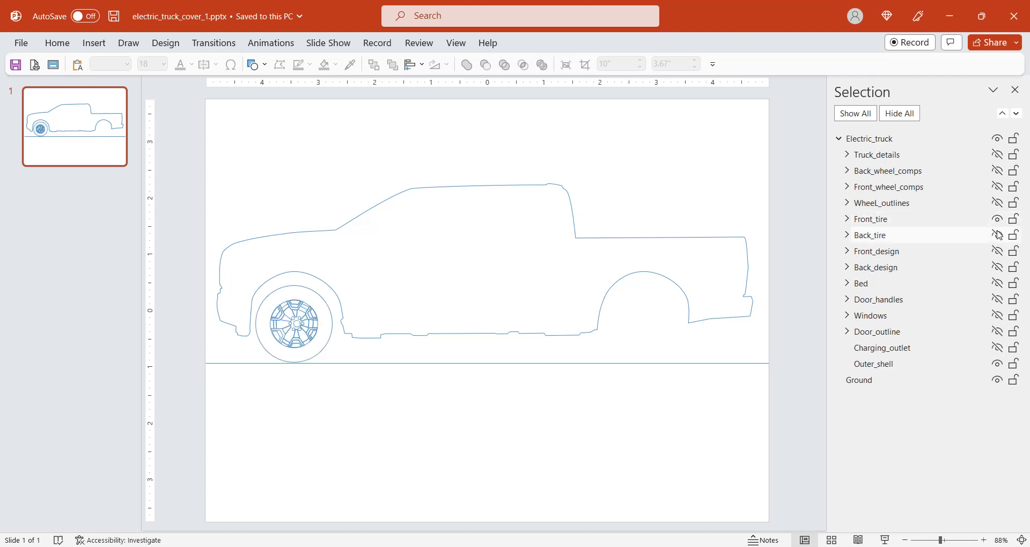
pyautogui.click(998, 235)
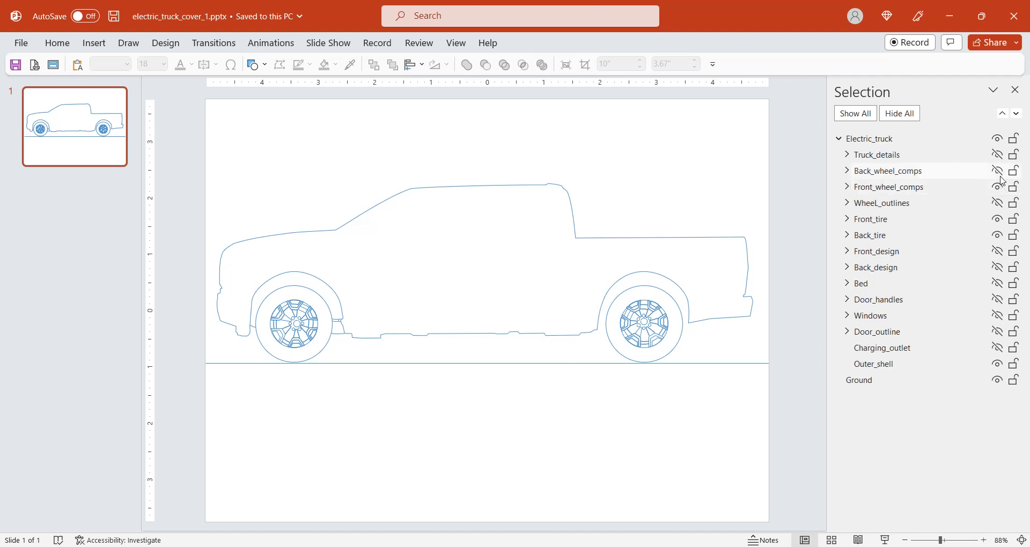
# Step: Make the wheel comps, Bed, Front_design and Back_design layers visible
pyautogui.click(996, 171)
pyautogui.click(997, 284)
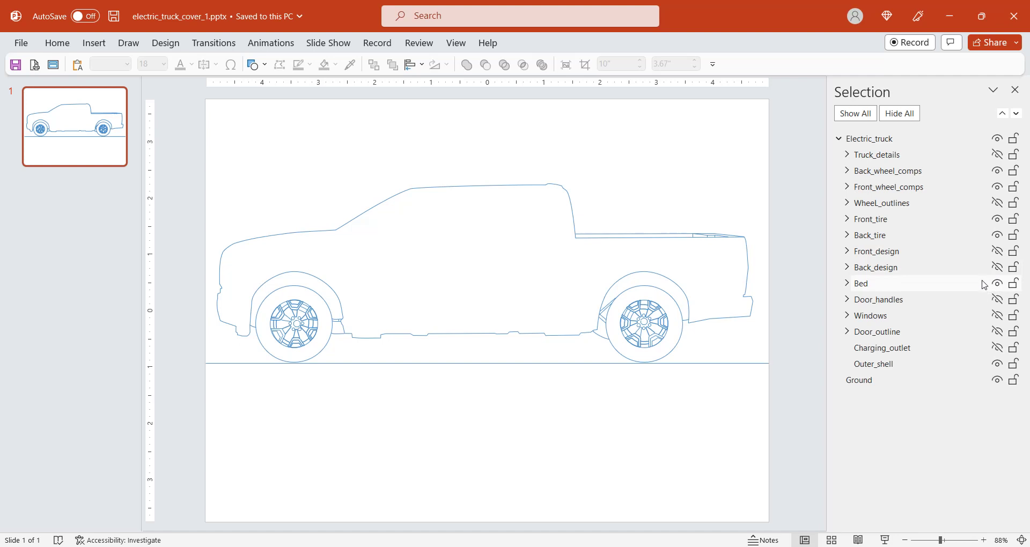
pyautogui.click(997, 251)
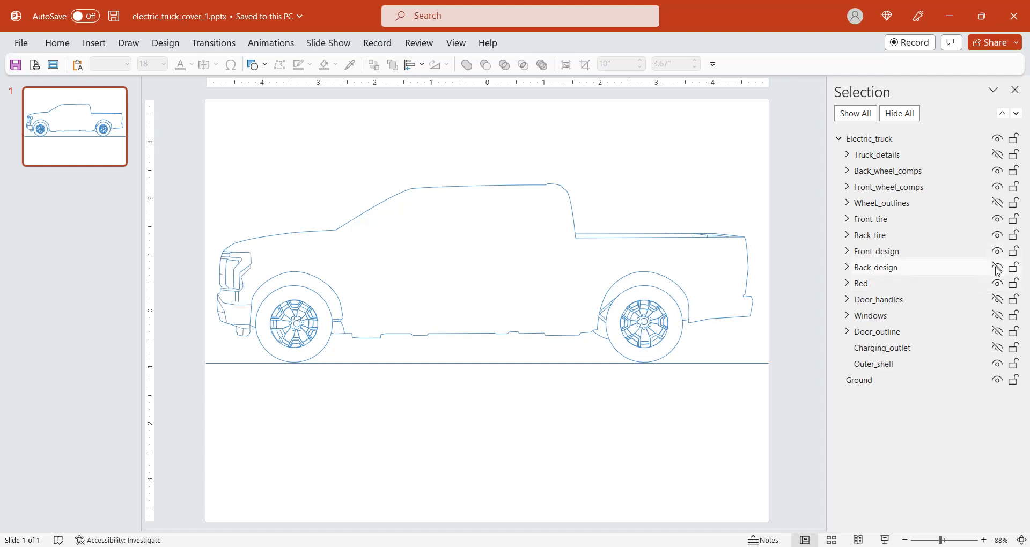
pyautogui.click(997, 267)
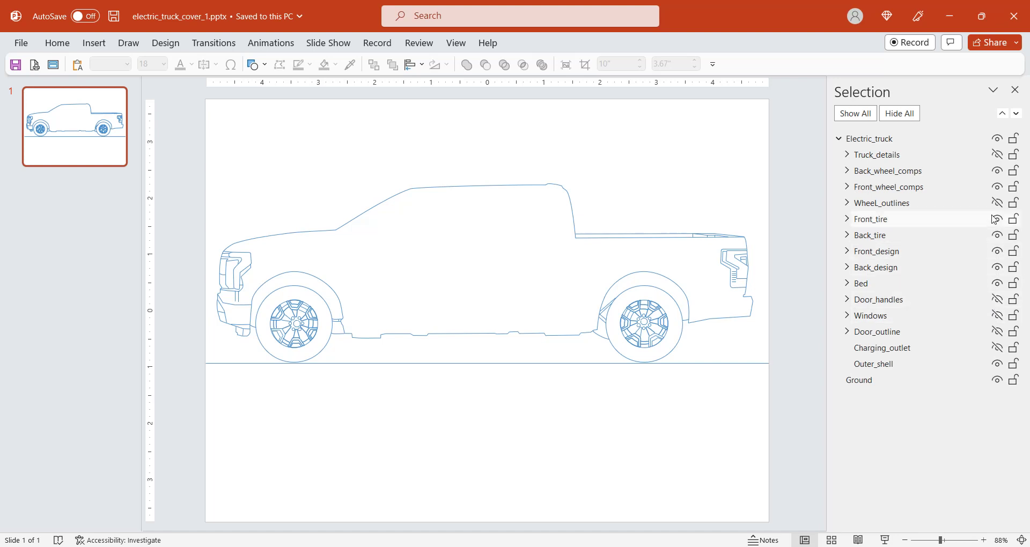
# Step: Unhide the Truck_details, Wheel_outlines, Door_outline, Door_handles, Windows and Charging_outlet layers
pyautogui.click(996, 155)
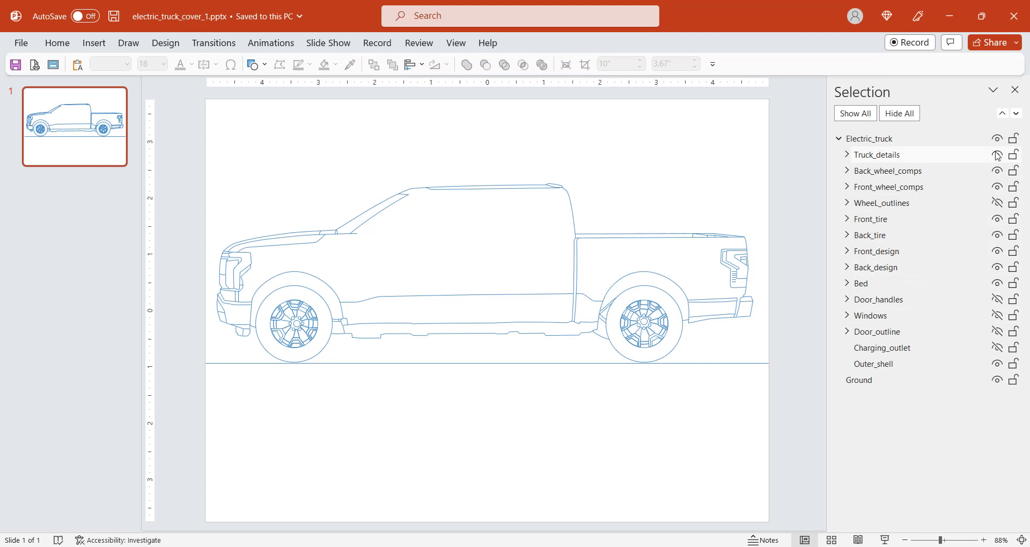
pyautogui.click(996, 203)
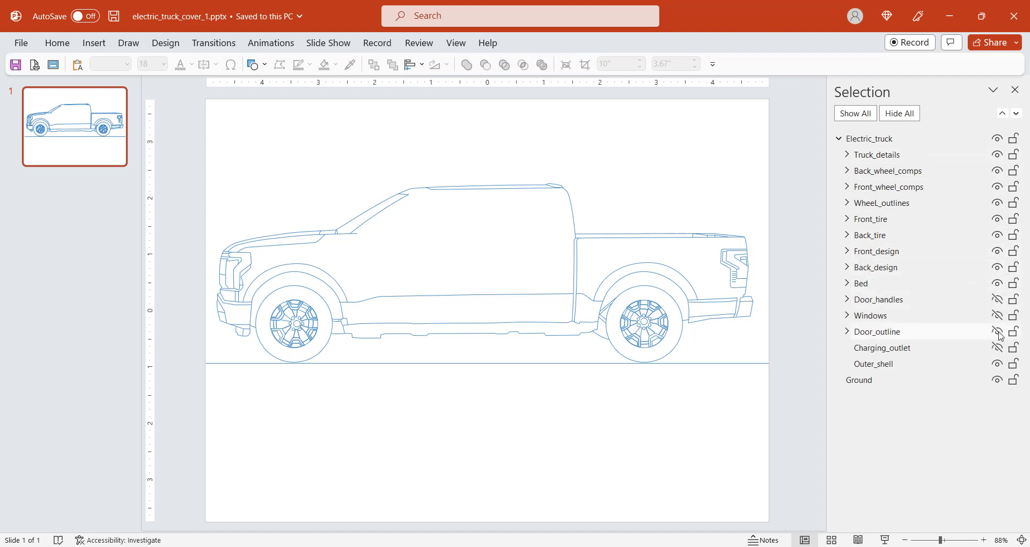
pyautogui.click(996, 331)
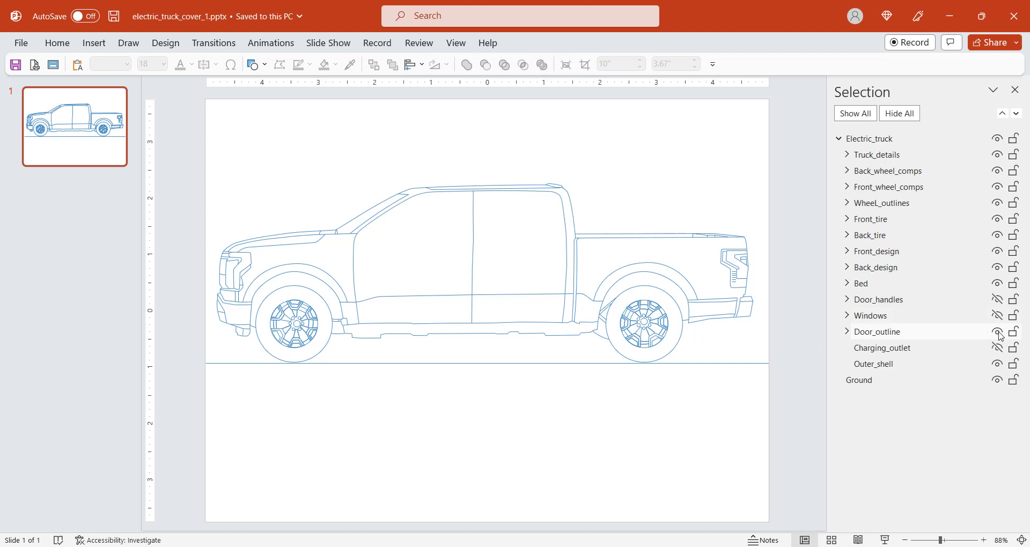
pyautogui.click(996, 300)
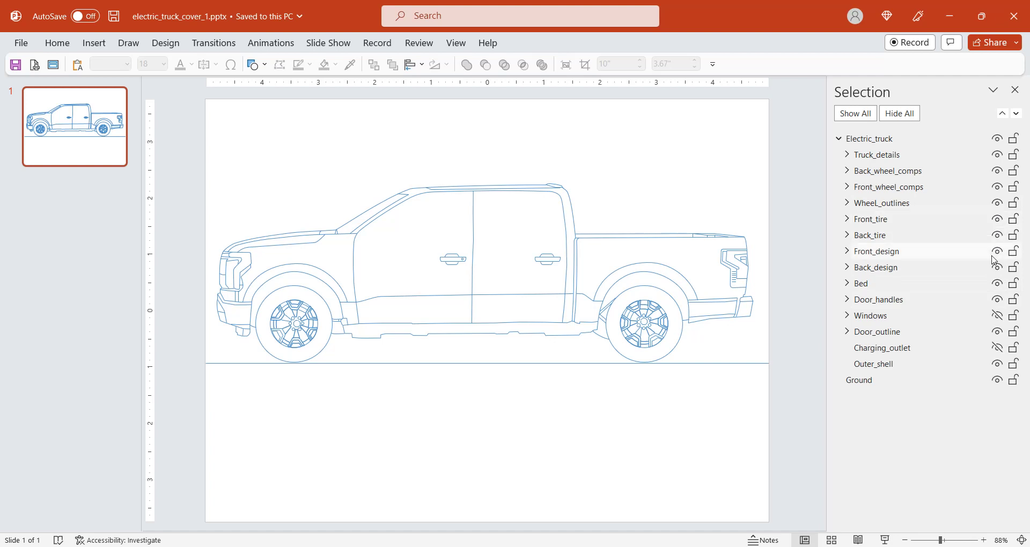
pyautogui.click(996, 316)
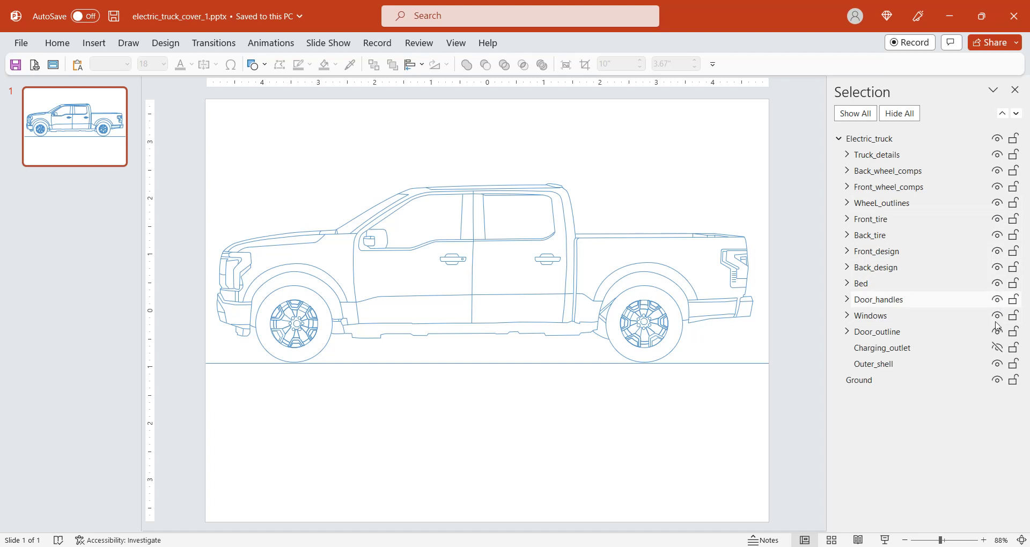
pyautogui.click(998, 349)
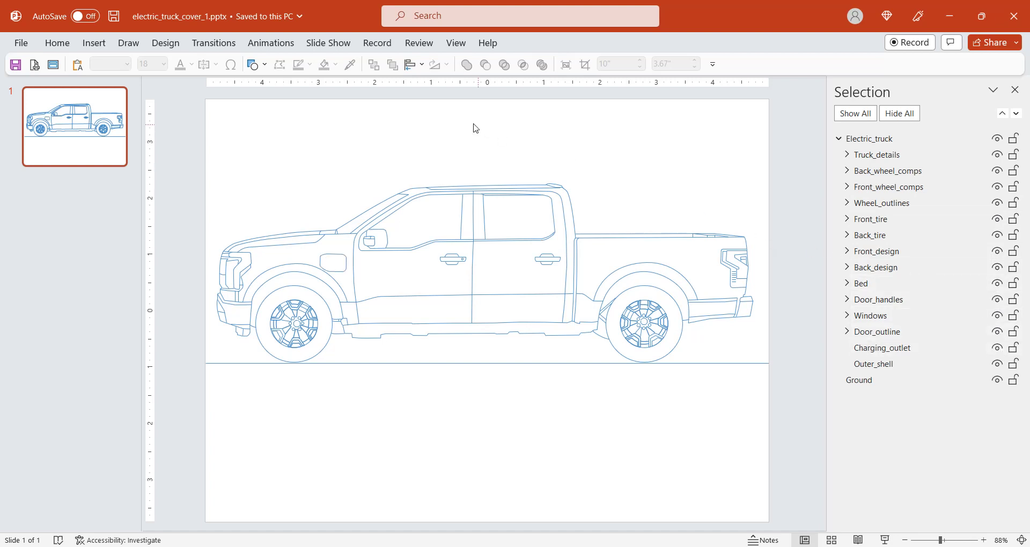
# Step: Select the whole truck and shrink it to 2.6" x 0.87" at the ground line's left end
pyautogui.moveTo(184, 140)
pyautogui.mouseDown()
pyautogui.moveTo(553, 267)
pyautogui.moveTo(761, 404)
pyautogui.mouseUp()
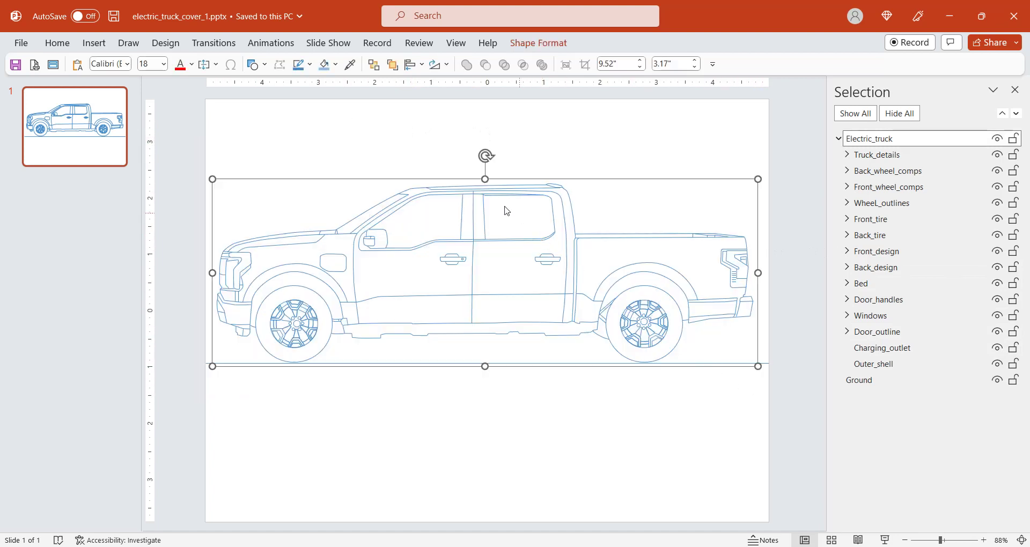
pyautogui.moveTo(453, 179)
pyautogui.mouseDown()
pyautogui.moveTo(514, 159)
pyautogui.moveTo(462, 180)
pyautogui.mouseUp()
pyautogui.moveTo(757, 178)
pyautogui.mouseDown()
pyautogui.moveTo(698, 182)
pyautogui.moveTo(350, 311)
pyautogui.moveTo(398, 303)
pyautogui.mouseUp()
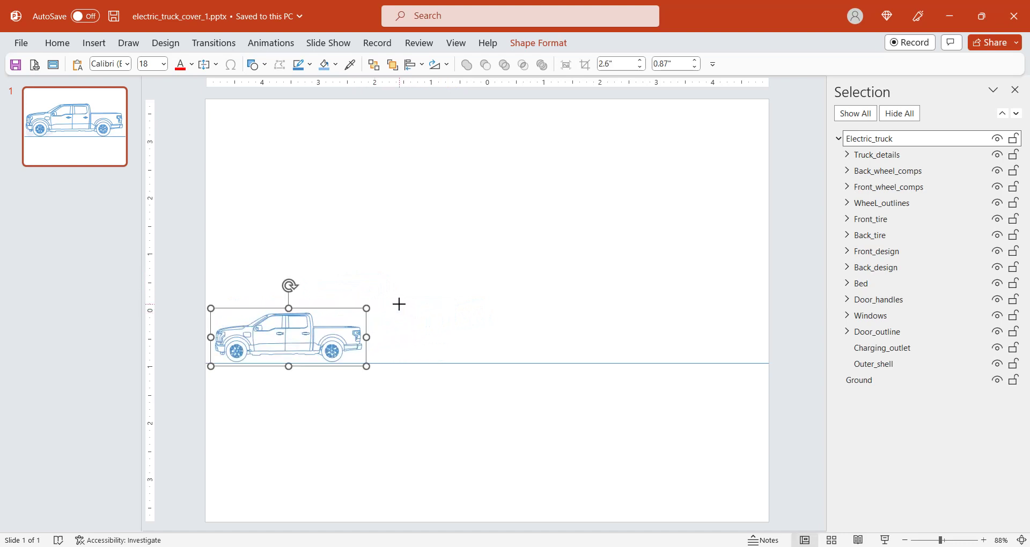
pyautogui.click(364, 276)
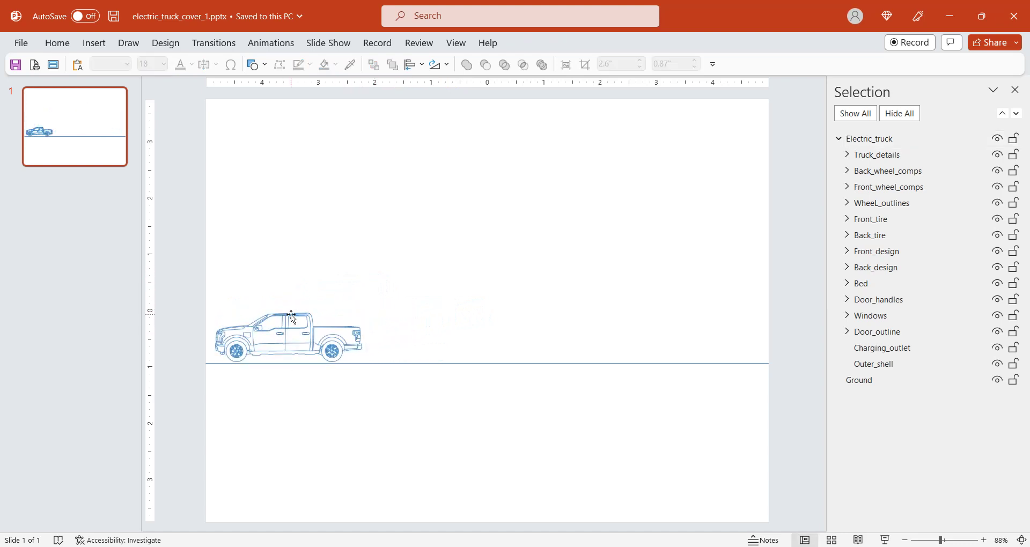
# Step: Duplicate the truck to its right and enlarge the copy to 4.28" x 1.43"
pyautogui.moveTo(292, 313); pyautogui.dragTo(467, 325)
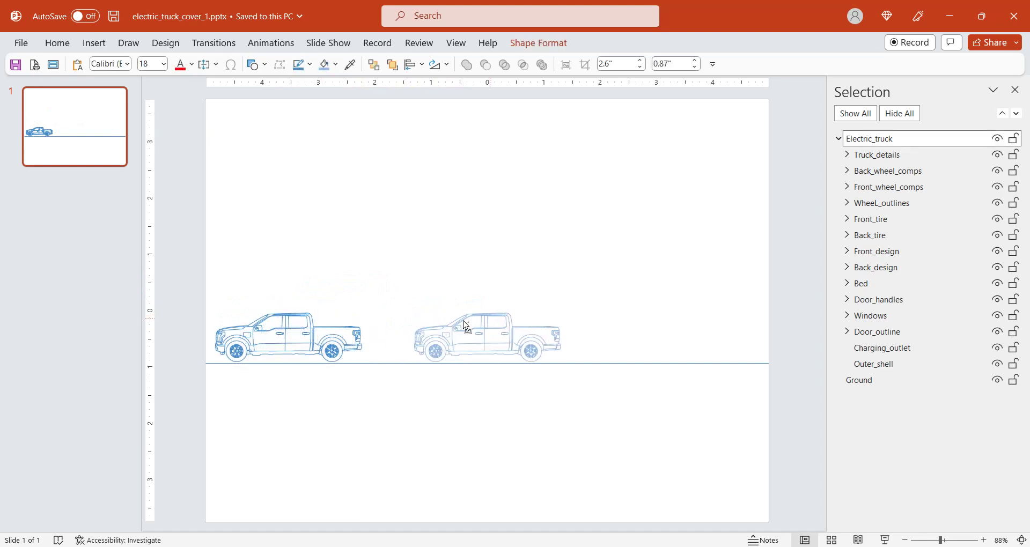
pyautogui.moveTo(467, 325)
pyautogui.mouseDown()
pyautogui.moveTo(495, 323)
pyautogui.moveTo(551, 281)
pyautogui.mouseUp()
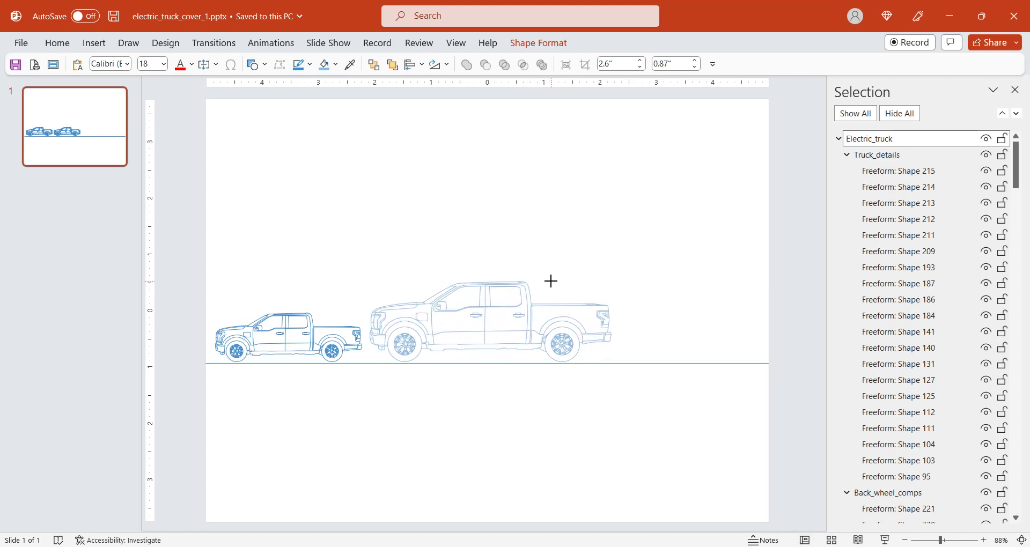
pyautogui.moveTo(551, 281); pyautogui.dragTo(550, 280)
pyautogui.click(482, 240)
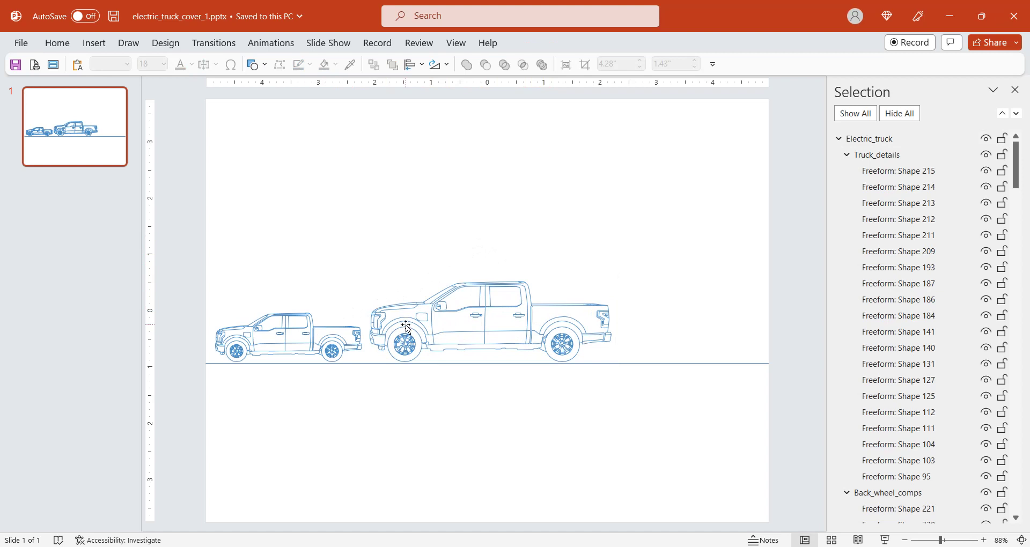
# Step: Nudge the large copy slightly right and select both trucks together
pyautogui.moveTo(406, 328); pyautogui.dragTo(420, 323)
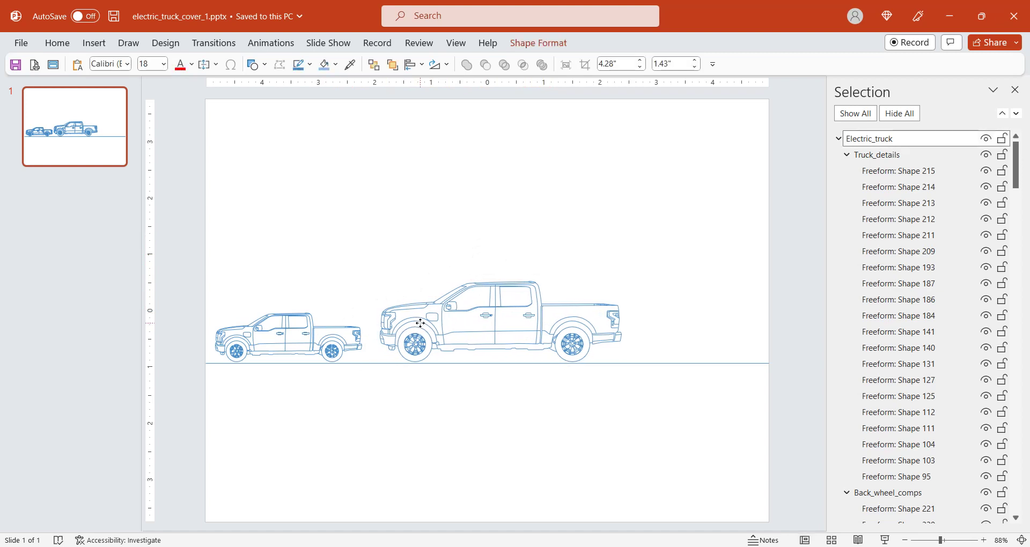
pyautogui.click(329, 274)
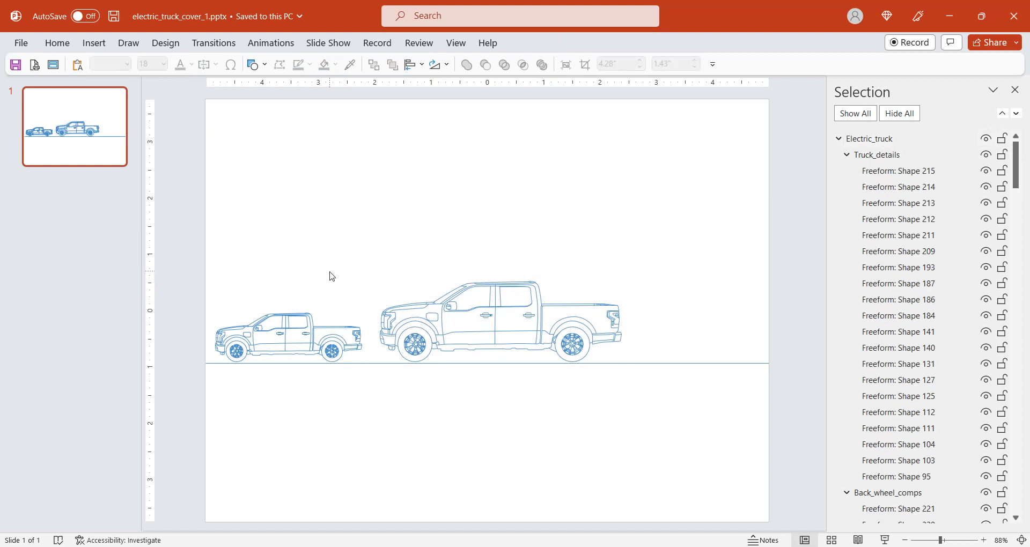
pyautogui.click(313, 328)
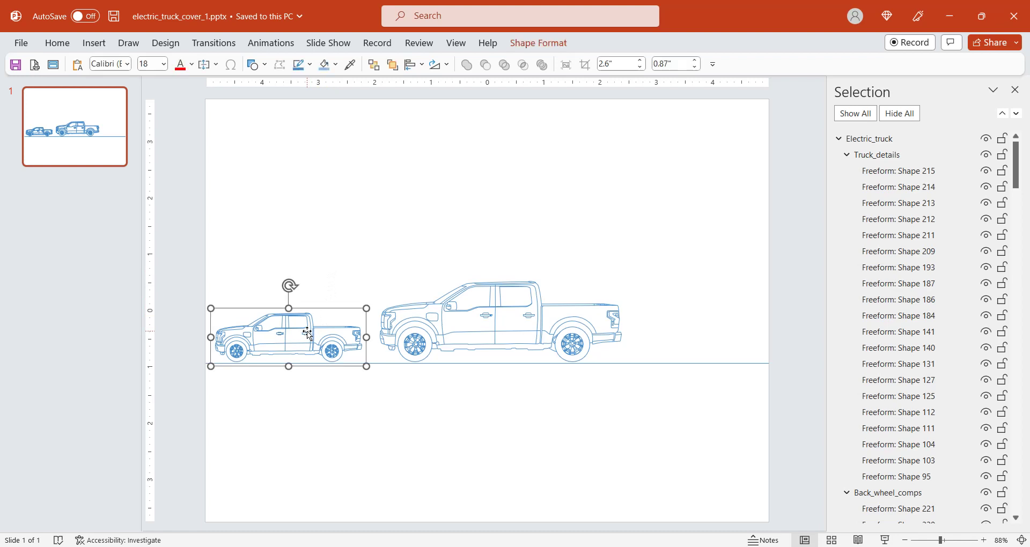
pyautogui.keyDown('shift'); pyautogui.click(461, 333); pyautogui.keyUp('shift')
pyautogui.click(333, 245)
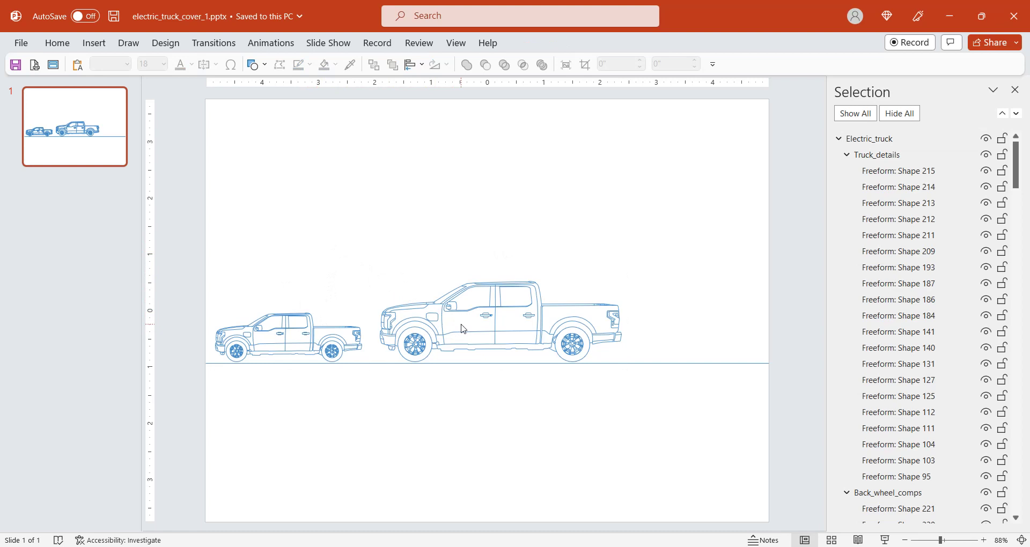
pyautogui.click(321, 335)
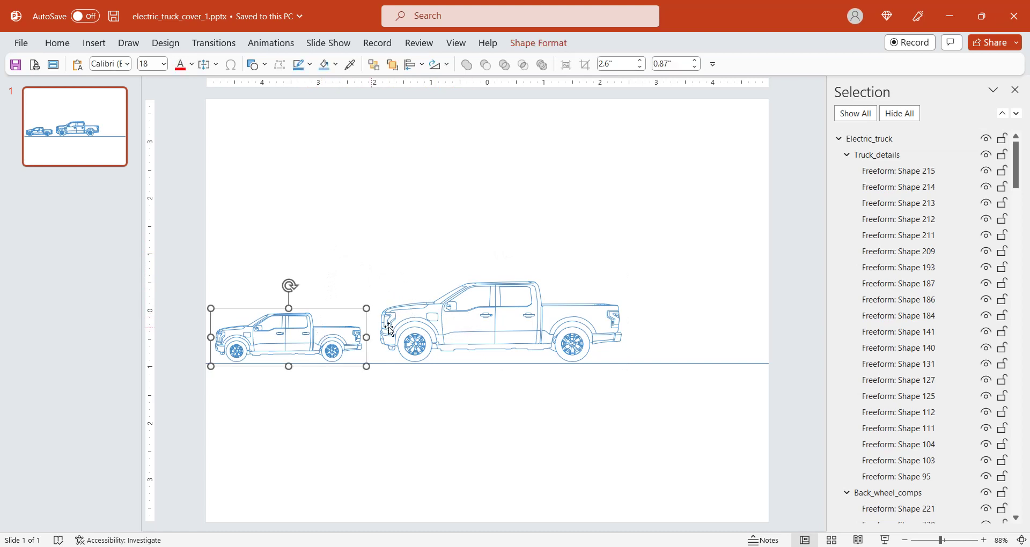
pyautogui.click(433, 309)
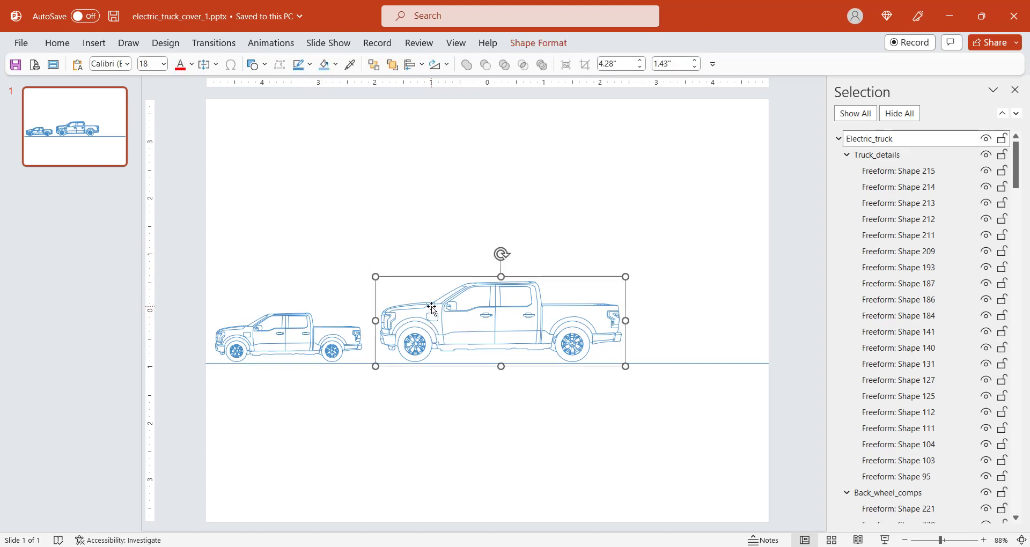
pyautogui.click(308, 325)
pyautogui.keyDown('shift'); pyautogui.click(411, 315); pyautogui.keyUp('shift')
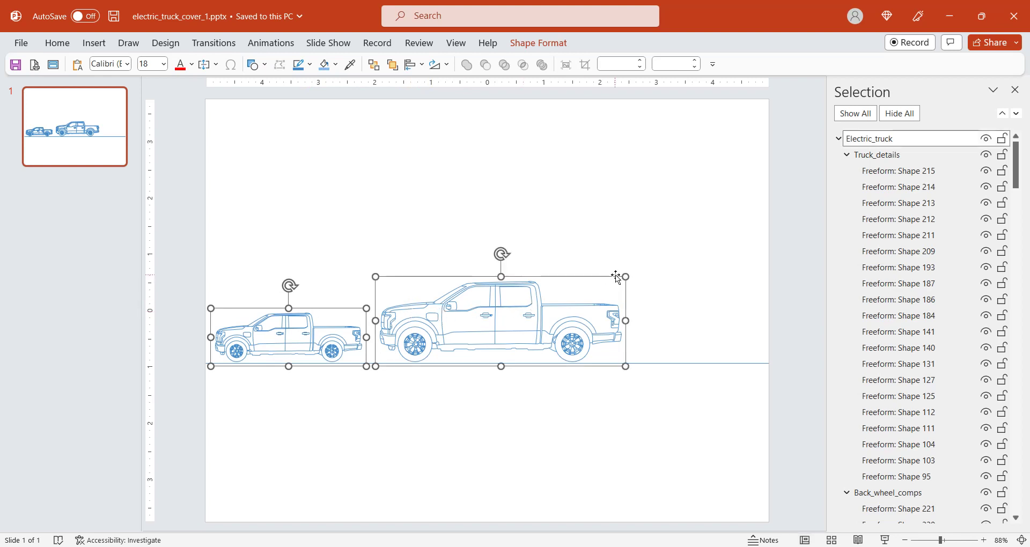
# Step: Shrink both trucks together and reposition the middle truck
pyautogui.moveTo(625, 276)
pyautogui.mouseDown()
pyautogui.moveTo(584, 299)
pyautogui.moveTo(582, 276)
pyautogui.mouseUp()
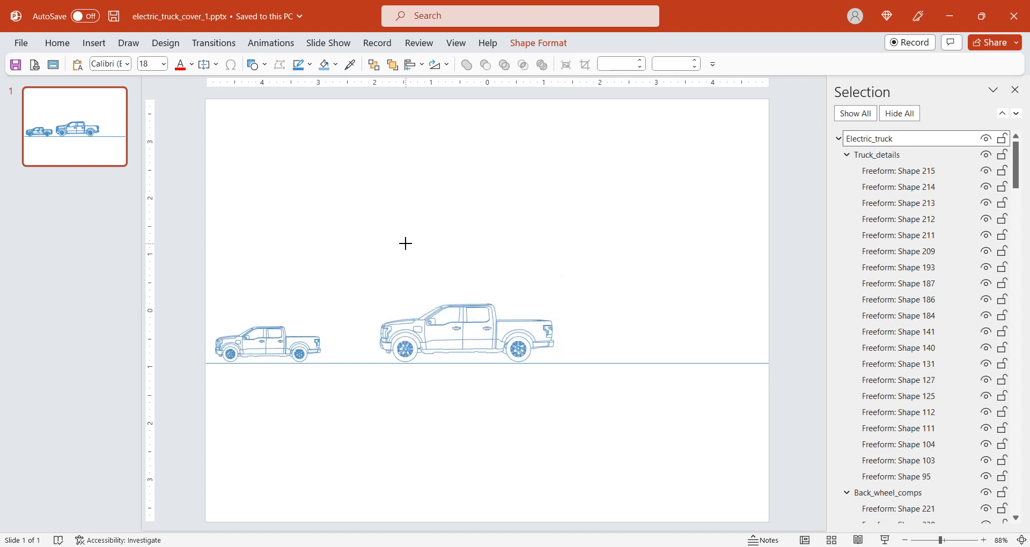
pyautogui.click(478, 328)
pyautogui.moveTo(478, 328)
pyautogui.mouseDown()
pyautogui.moveTo(441, 329)
pyautogui.moveTo(642, 350)
pyautogui.mouseUp()
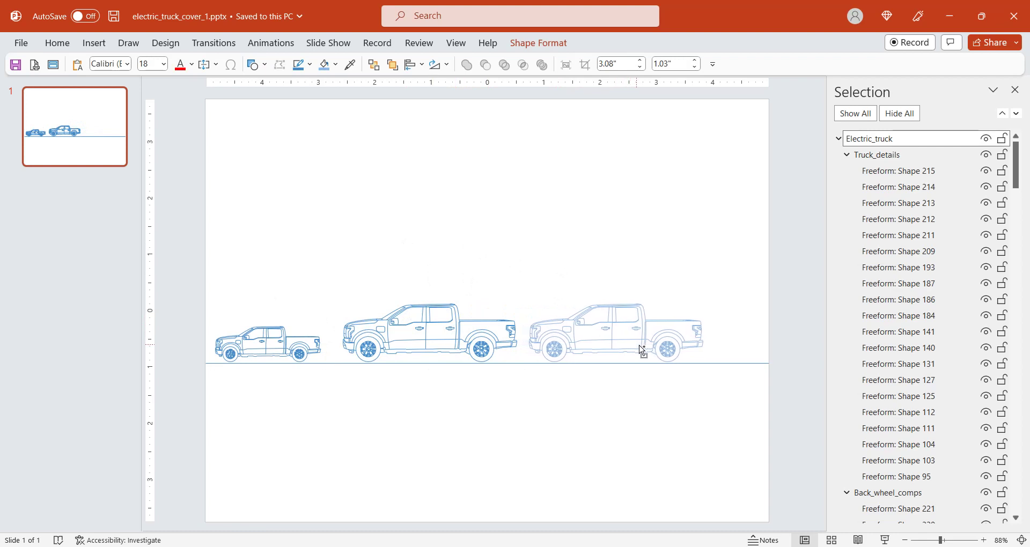
# Step: Add a third truck copy at the right, sized 3.91" x 1.3"
pyautogui.moveTo(642, 350); pyautogui.dragTo(648, 350)
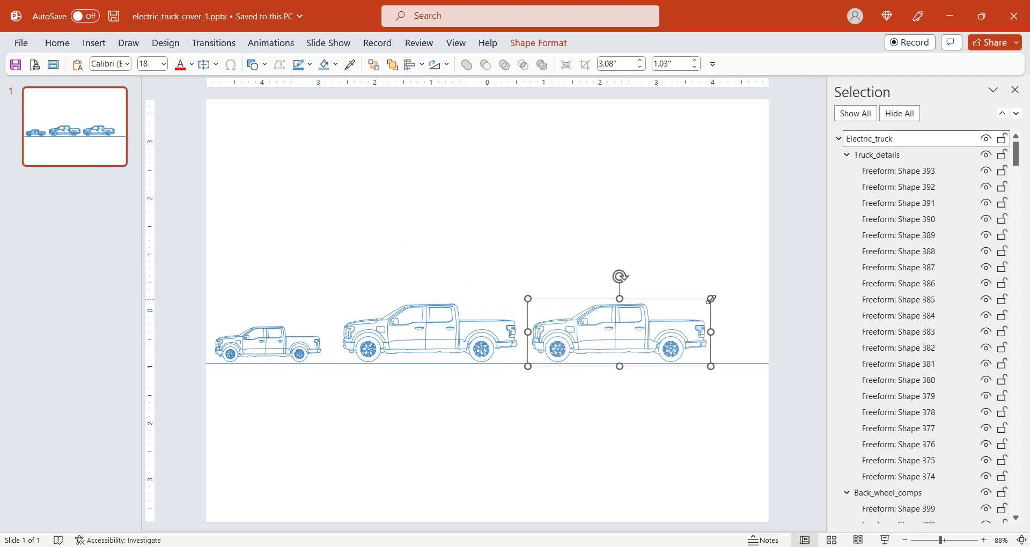
pyautogui.moveTo(710, 298)
pyautogui.mouseDown()
pyautogui.moveTo(730, 274)
pyautogui.moveTo(716, 288)
pyautogui.mouseUp()
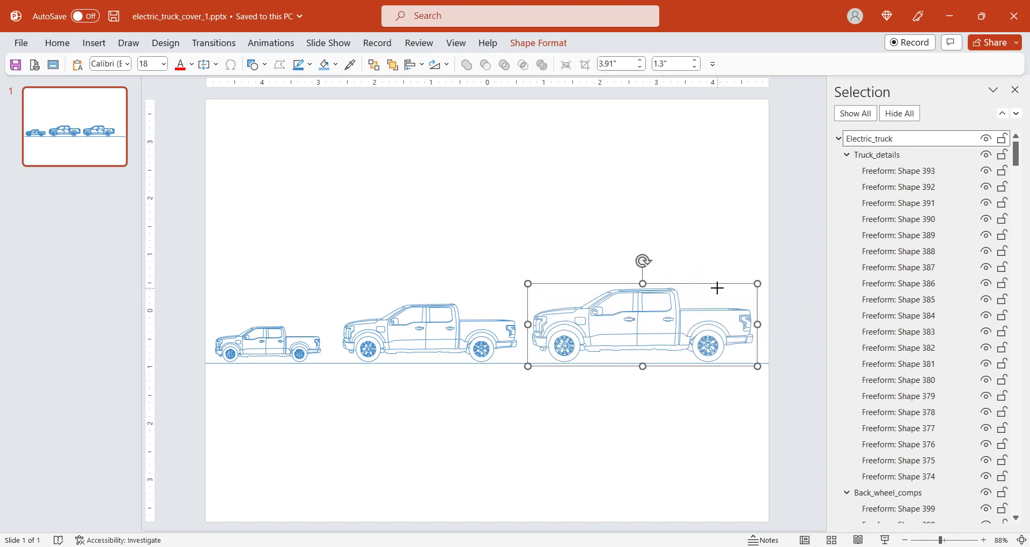
pyautogui.click(704, 242)
# Step: Select all three trucks and distribute them horizontally with Align > Distribute Horizontally
pyautogui.click(681, 318)
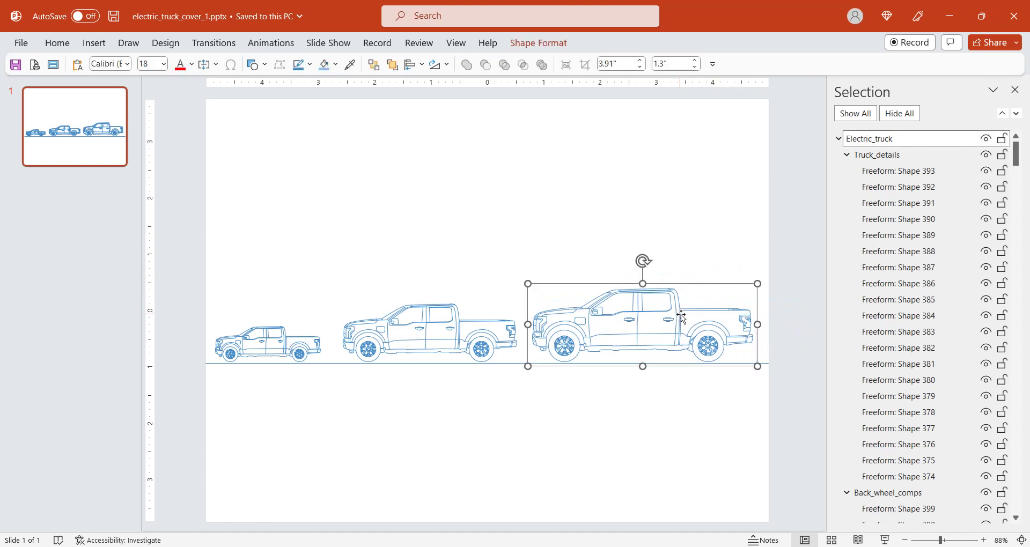
pyautogui.moveTo(681, 317); pyautogui.dragTo(688, 317)
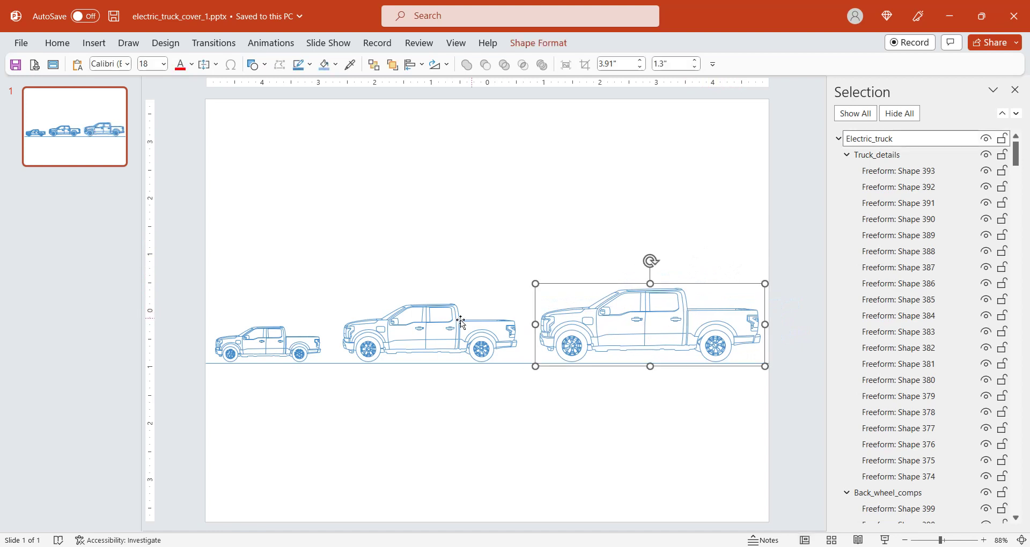
pyautogui.keyDown('shift'); pyautogui.click(433, 322); pyautogui.keyUp('shift')
pyautogui.keyDown('shift'); pyautogui.click(268, 343); pyautogui.keyUp('shift')
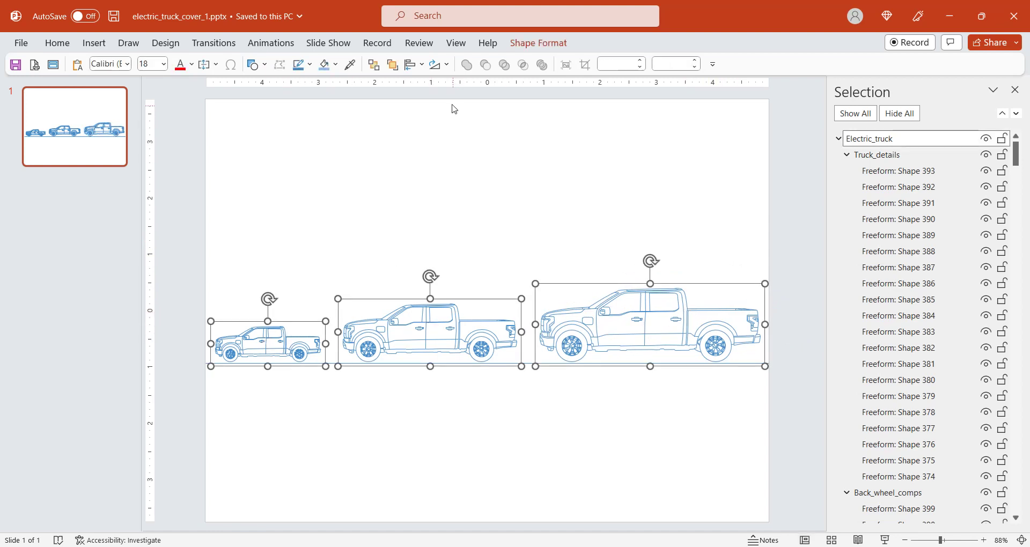
pyautogui.click(414, 64)
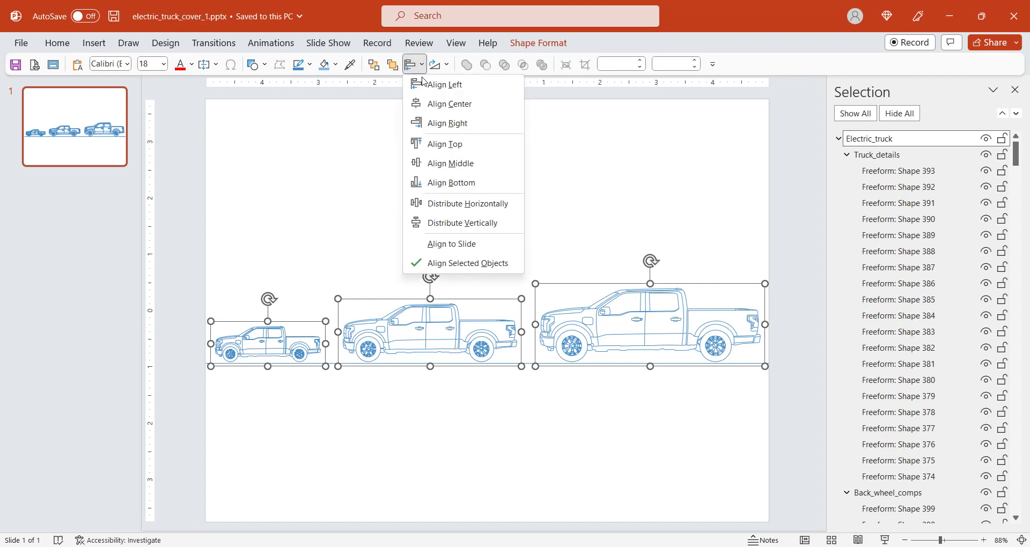
pyautogui.click(455, 203)
pyautogui.click(423, 216)
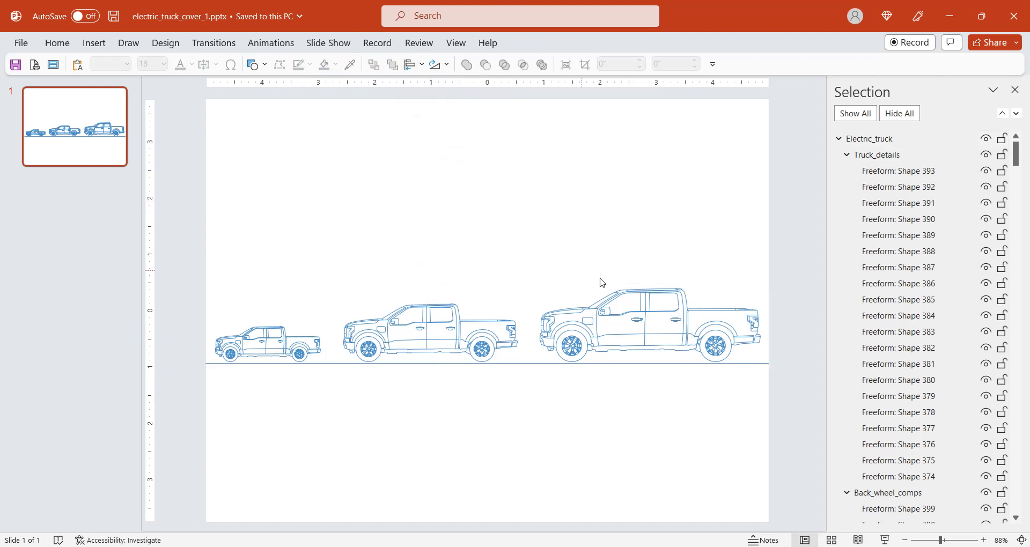
# Step: Give the rightmost truck an olive-green shape outline
pyautogui.click(590, 305)
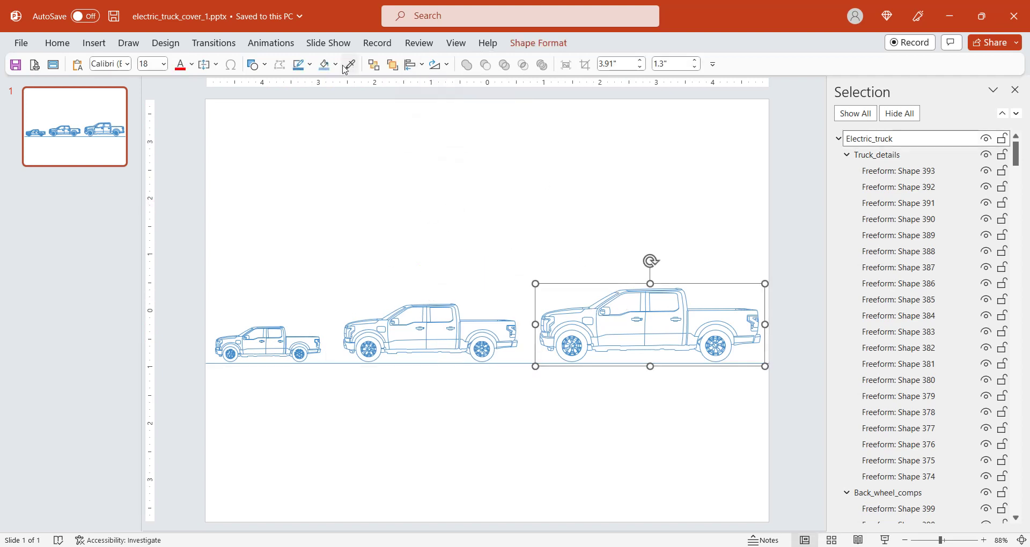
pyautogui.click(313, 65)
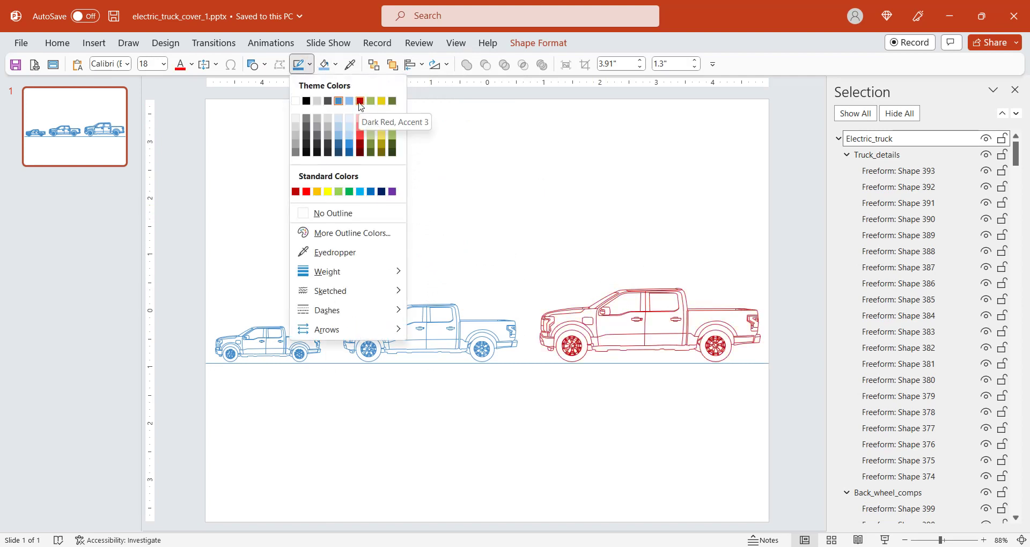
pyautogui.click(370, 102)
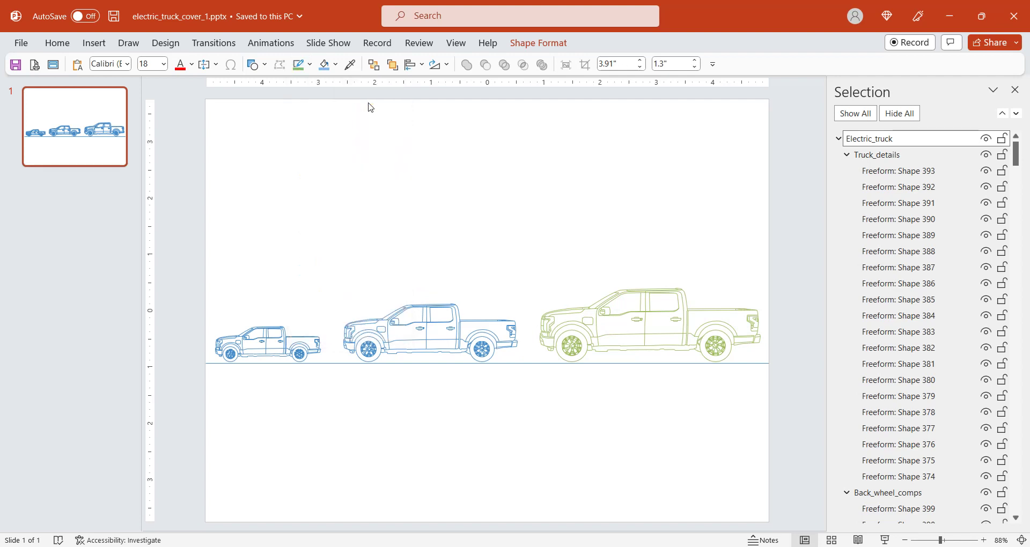
pyautogui.click(585, 211)
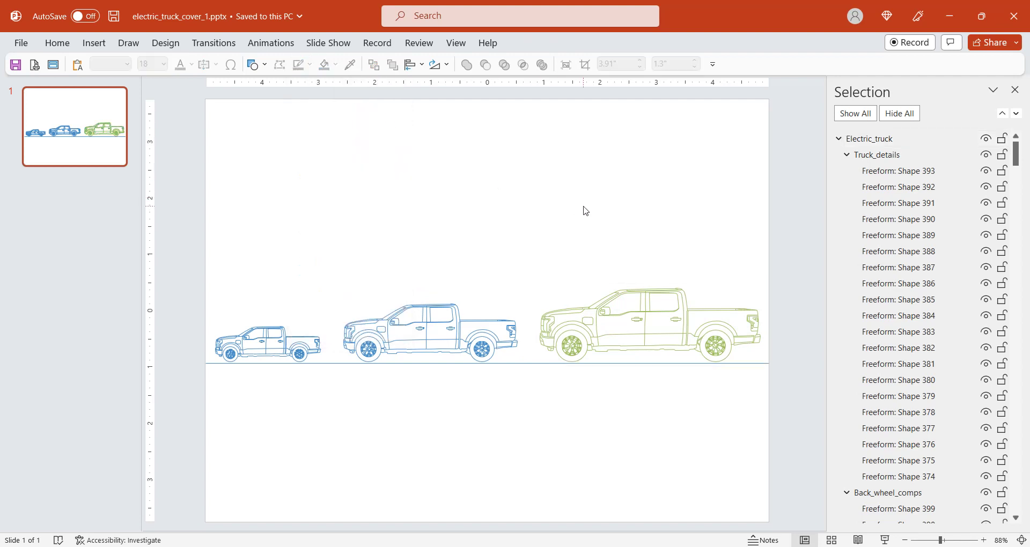
# Step: Fill the right truck's body shape with Black, Text 1
pyautogui.click(672, 354)
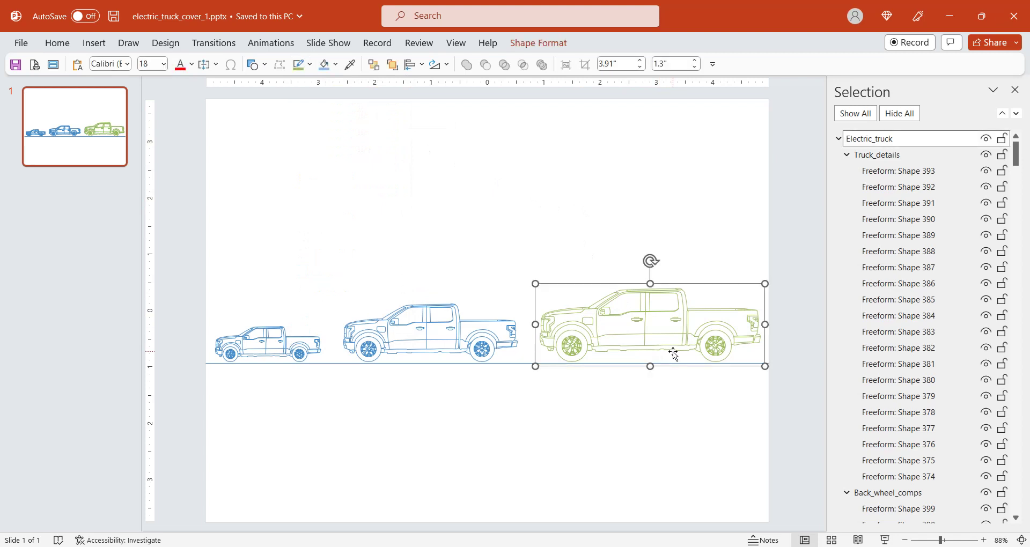
pyautogui.click(673, 352)
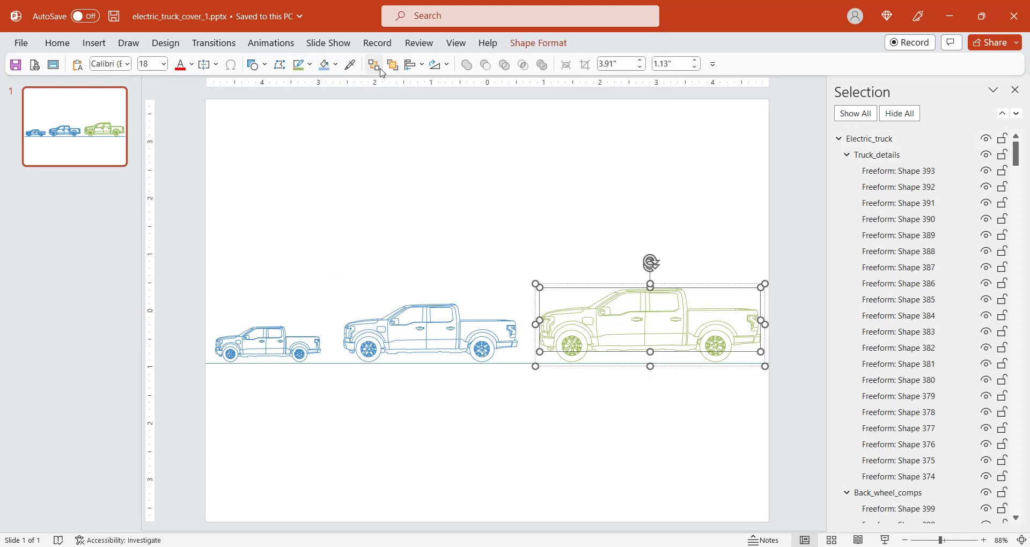
pyautogui.click(325, 65)
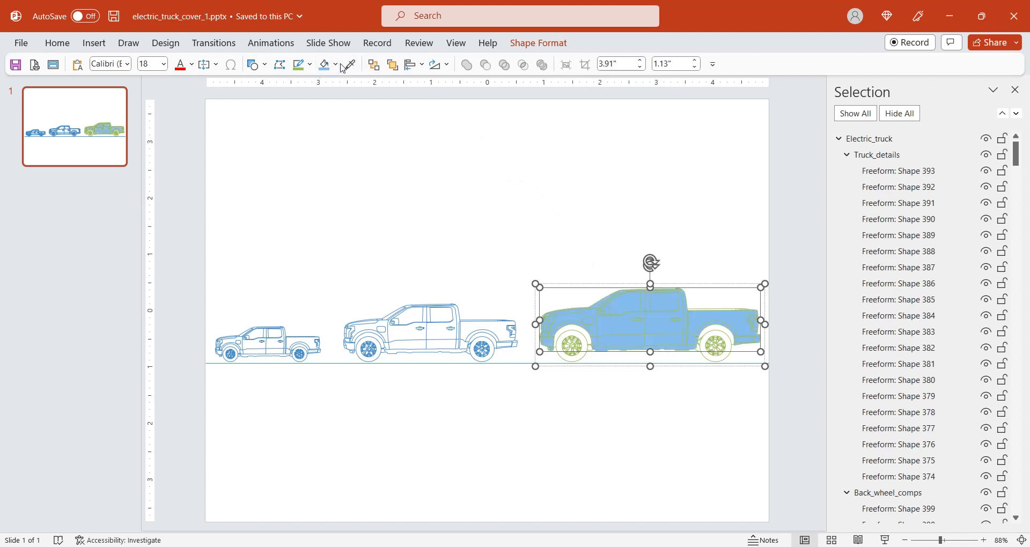
pyautogui.click(336, 65)
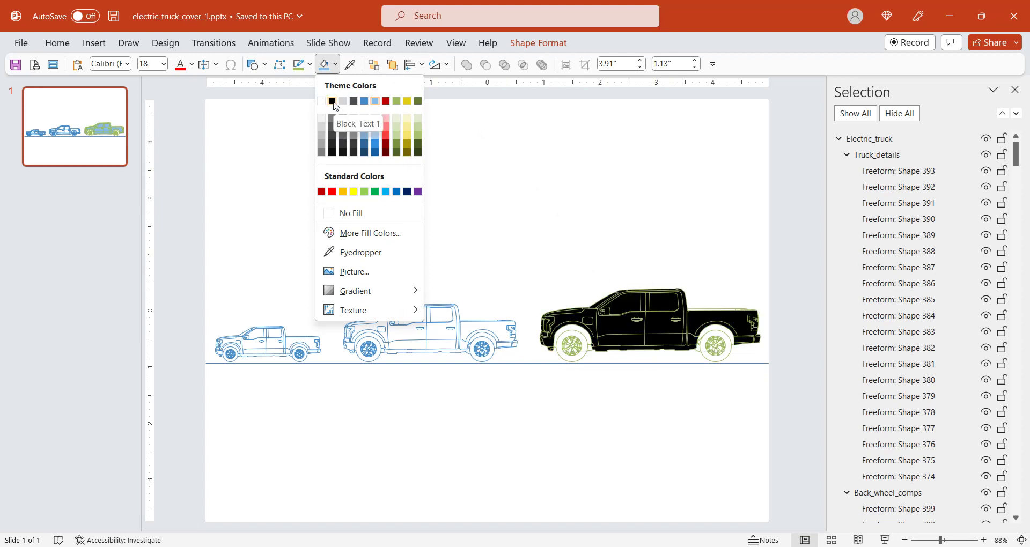
pyautogui.click(333, 102)
pyautogui.click(553, 205)
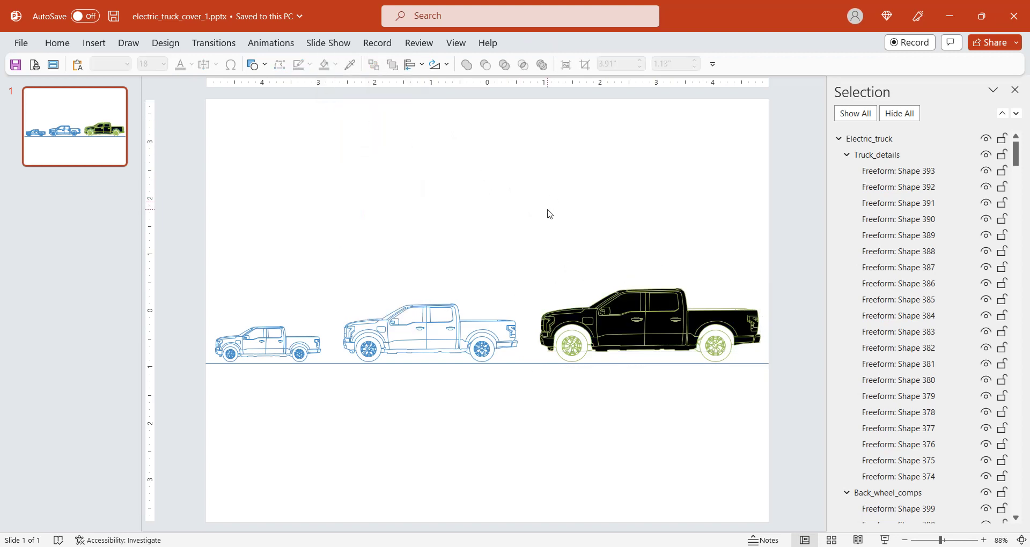
# Step: Select the front and rear wheels inside the black truck and fill them black
pyautogui.click(586, 355)
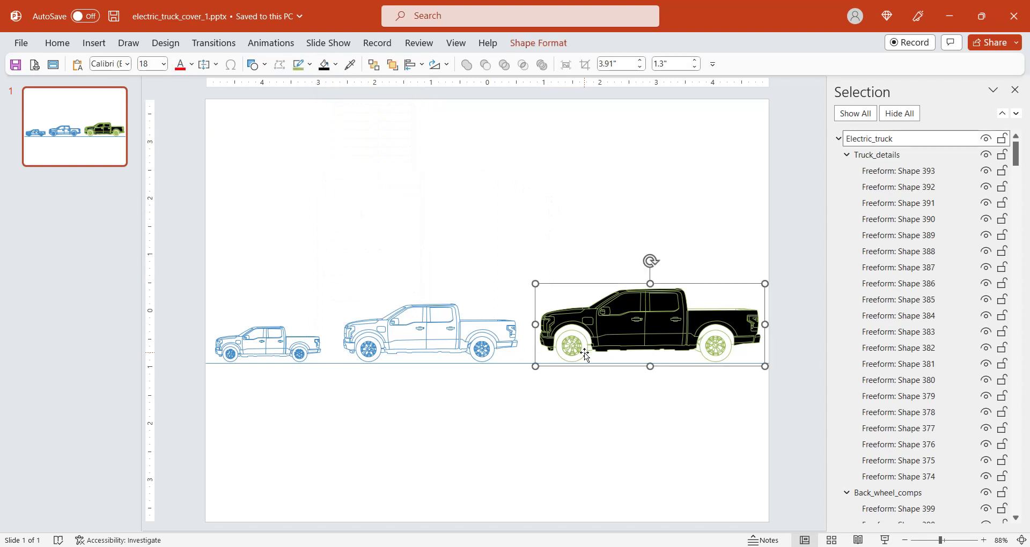
pyautogui.click(585, 353)
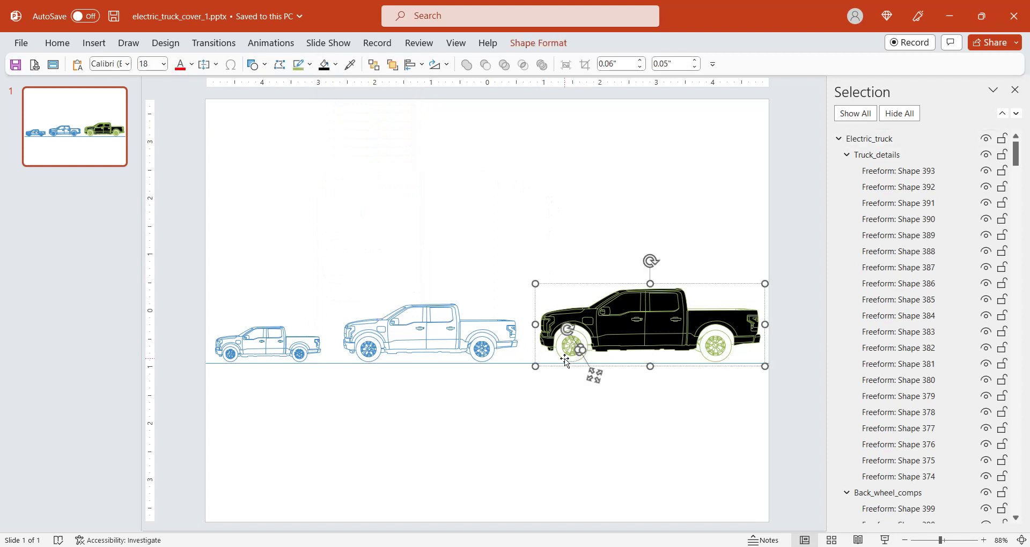
pyautogui.click(566, 359)
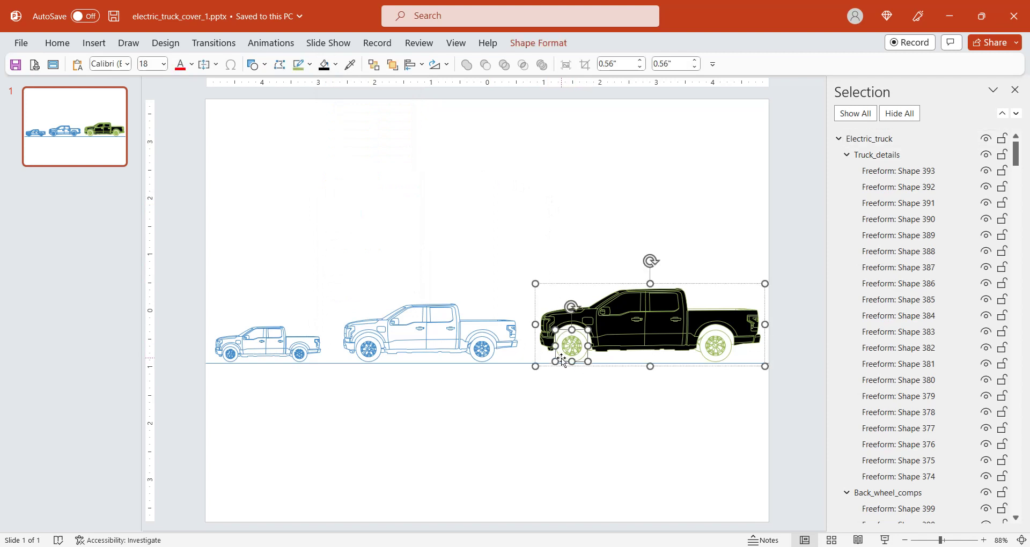
pyautogui.keyDown('ctrl'); pyautogui.scroll(3, 620, 374); pyautogui.keyUp('ctrl')
pyautogui.keyDown('ctrl'); pyautogui.scroll(3, 619, 375); pyautogui.keyUp('ctrl')
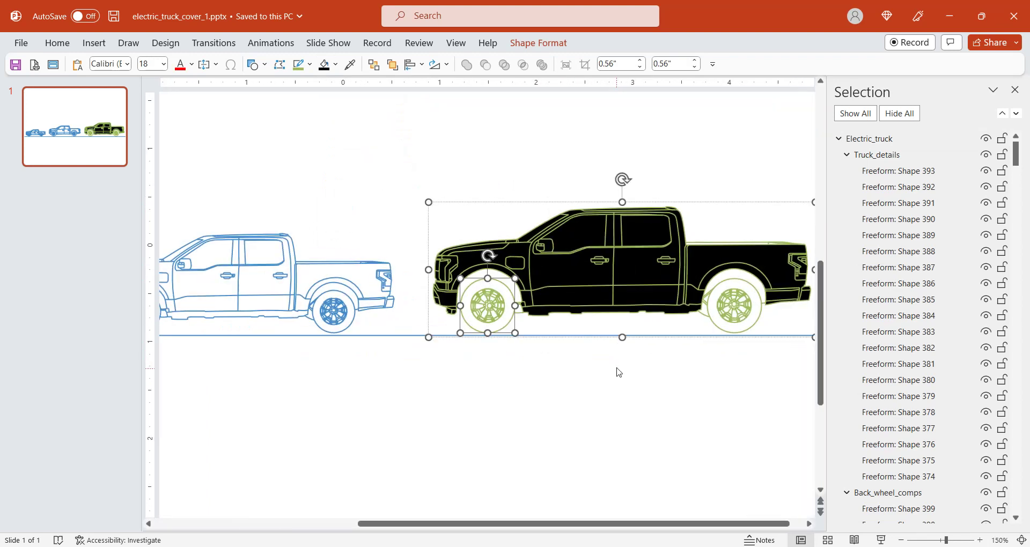
pyautogui.keyDown('shift'); pyautogui.click(715, 323); pyautogui.keyUp('shift')
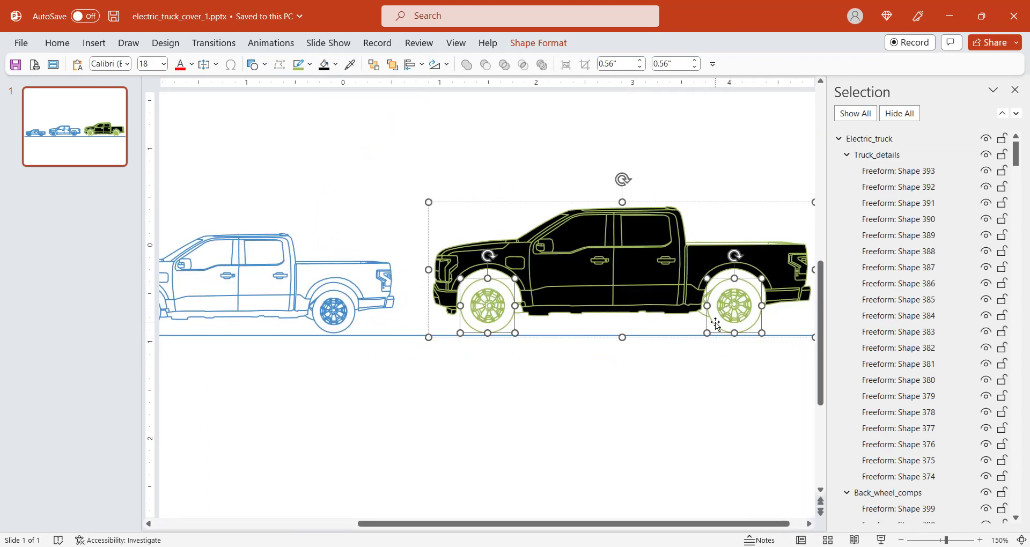
pyautogui.click(324, 65)
pyautogui.click(381, 153)
pyautogui.keyDown('ctrl'); pyautogui.scroll(-5, 382, 154); pyautogui.keyUp('ctrl')
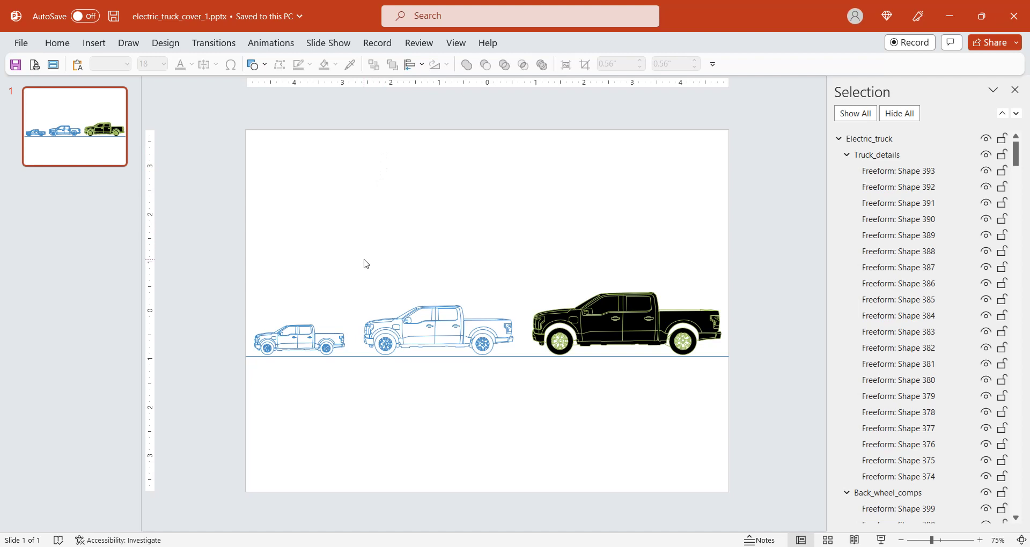
# Step: Delete the black truck and the small left truck, then select the remaining middle truck
pyautogui.moveTo(349, 283); pyautogui.dragTo(528, 373)
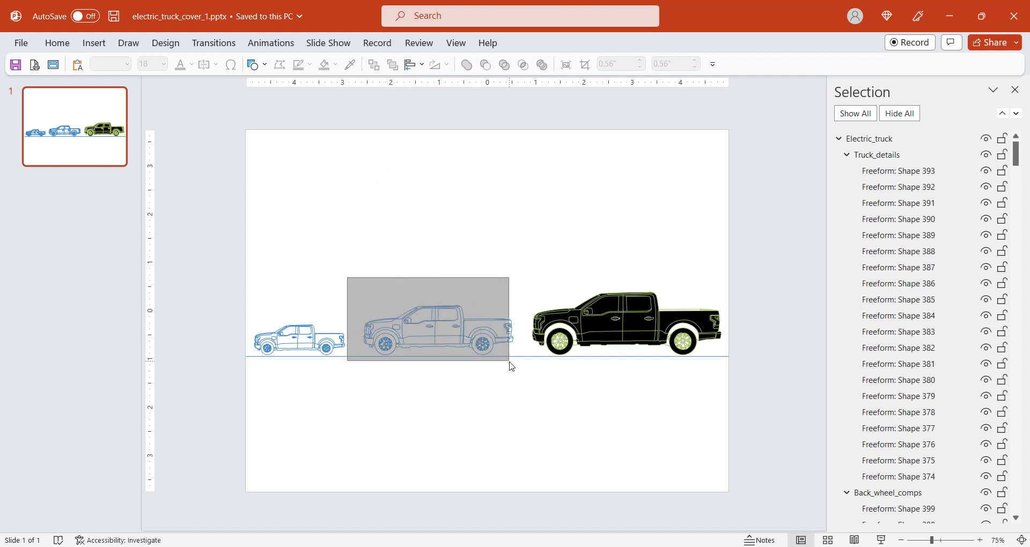
pyautogui.moveTo(516, 246); pyautogui.dragTo(761, 385)
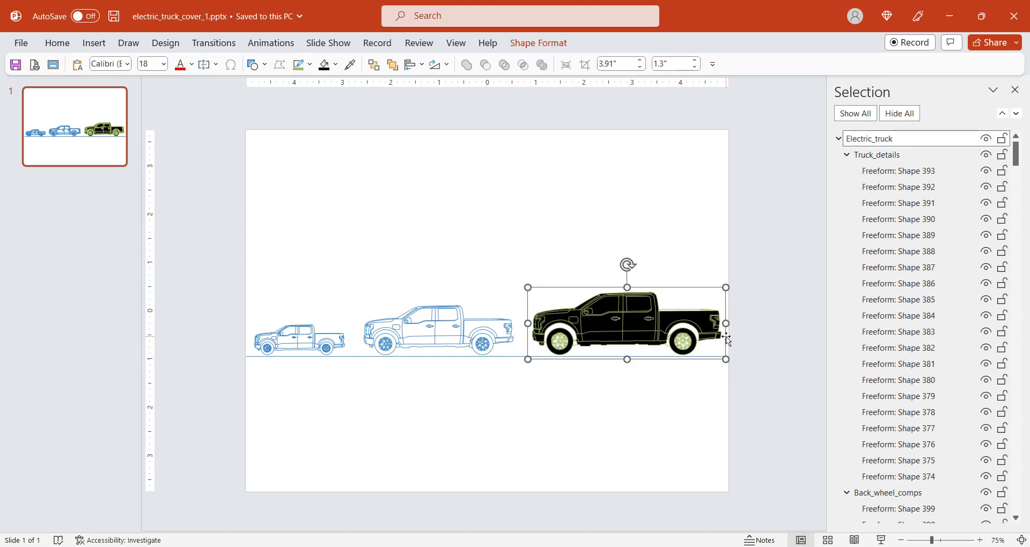
pyautogui.press('Delete')
pyautogui.moveTo(245, 292); pyautogui.dragTo(365, 388)
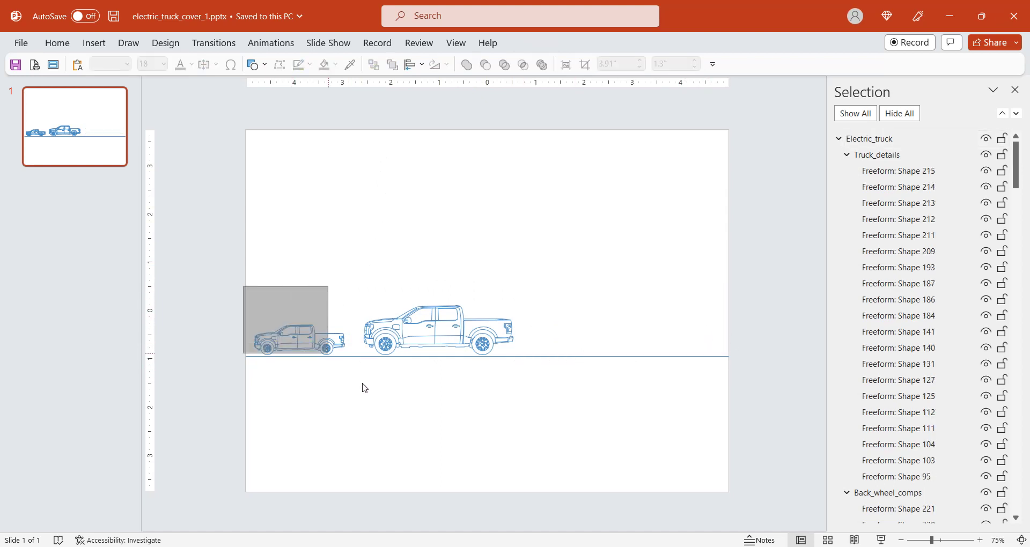
pyautogui.press('Delete')
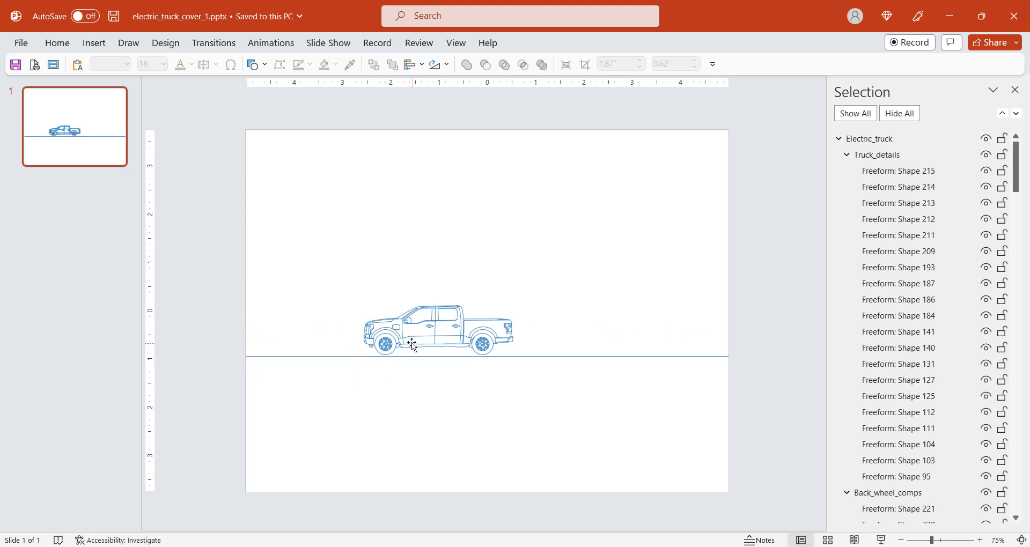
pyautogui.click(410, 343)
# Step: Enlarge the remaining truck to 10.07" x 3.36" and center it across the slide
pyautogui.moveTo(358, 299); pyautogui.dragTo(314, 270)
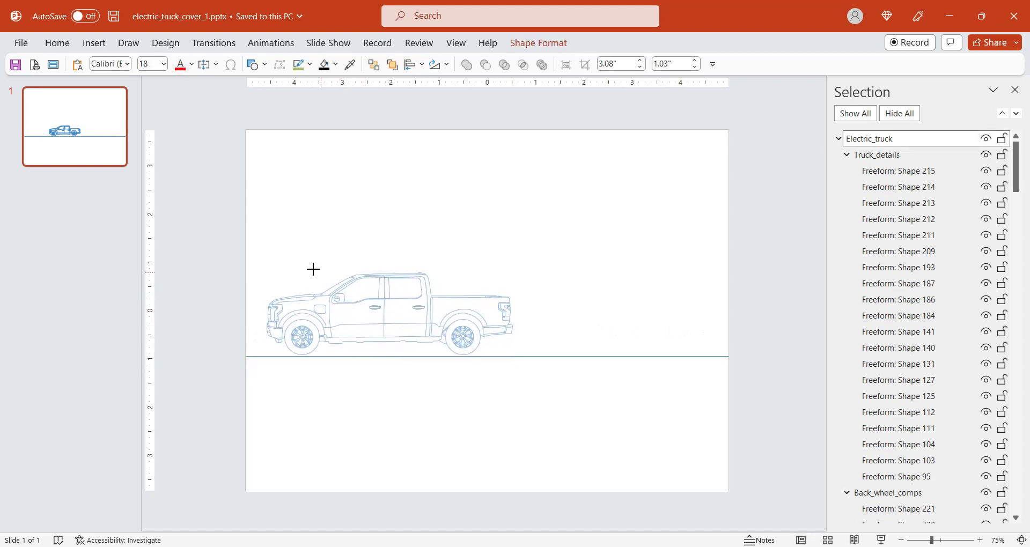
pyautogui.moveTo(315, 270); pyautogui.dragTo(310, 269)
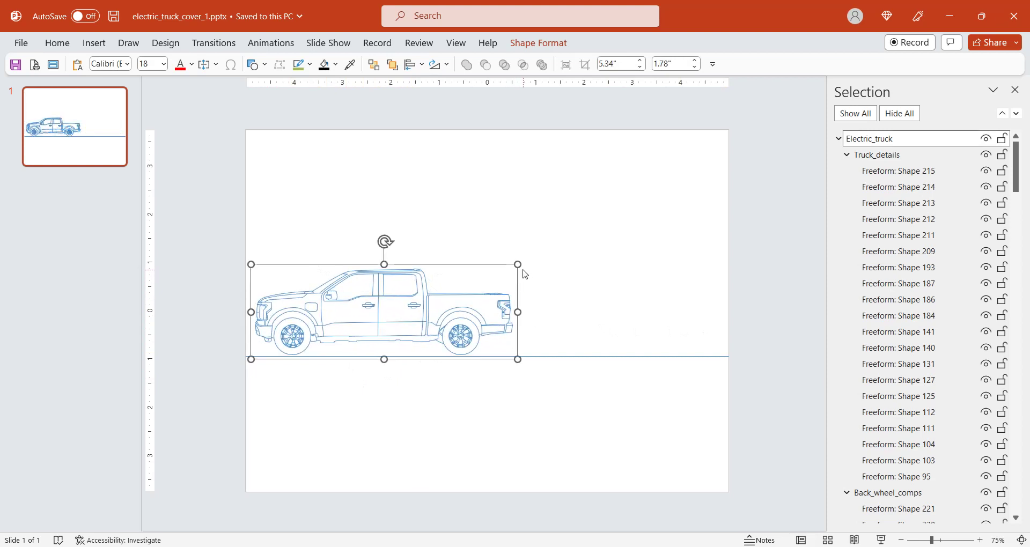
pyautogui.moveTo(518, 265)
pyautogui.mouseDown()
pyautogui.moveTo(530, 249)
pyautogui.moveTo(662, 219)
pyautogui.moveTo(665, 193)
pyautogui.moveTo(672, 201)
pyautogui.moveTo(686, 192)
pyautogui.mouseUp()
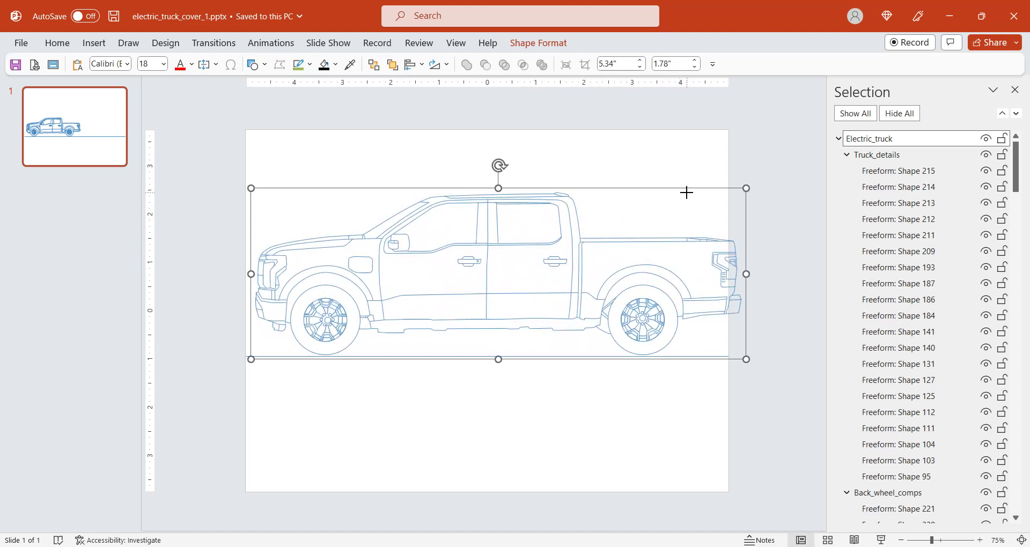
pyautogui.click(757, 211)
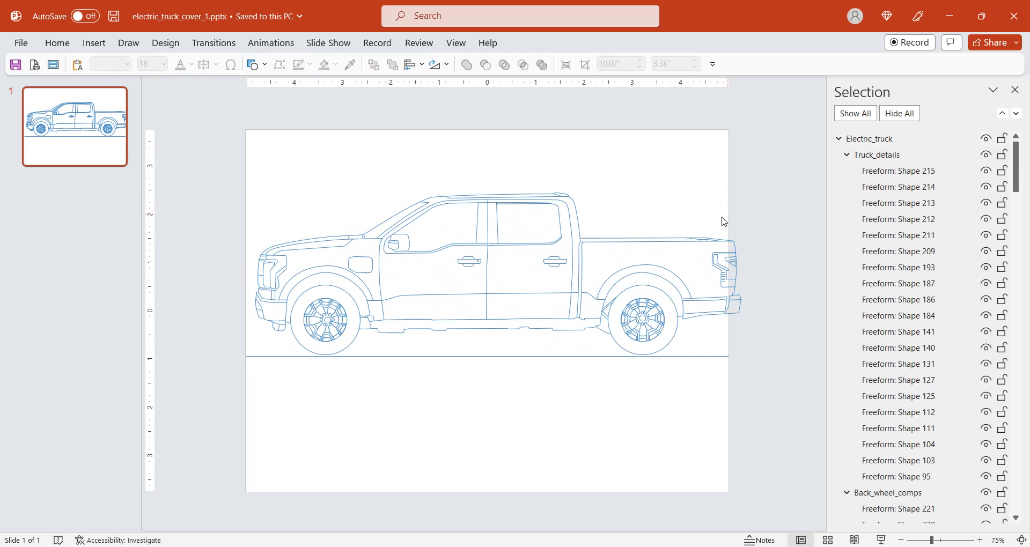
pyautogui.moveTo(664, 246); pyautogui.dragTo(655, 248)
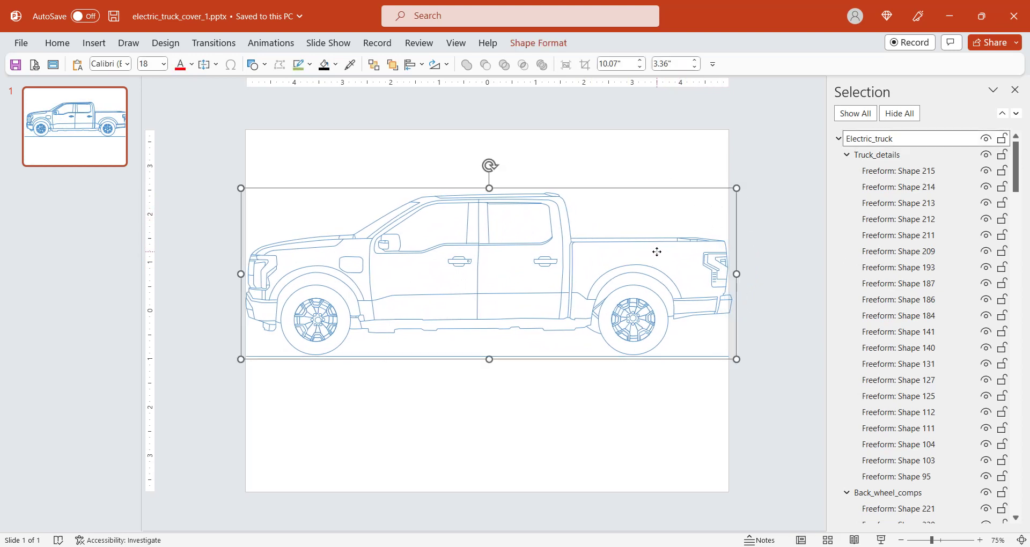
pyautogui.click(771, 212)
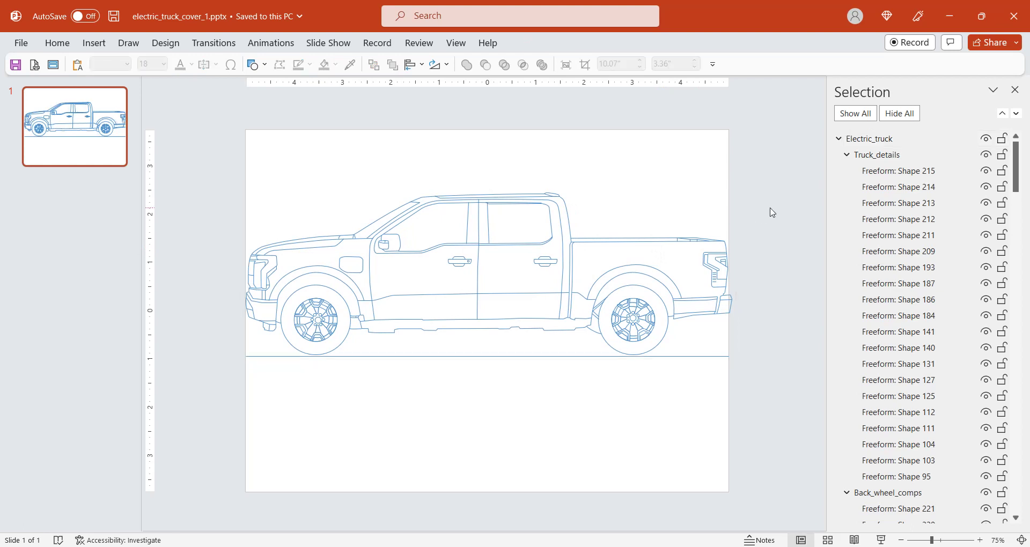